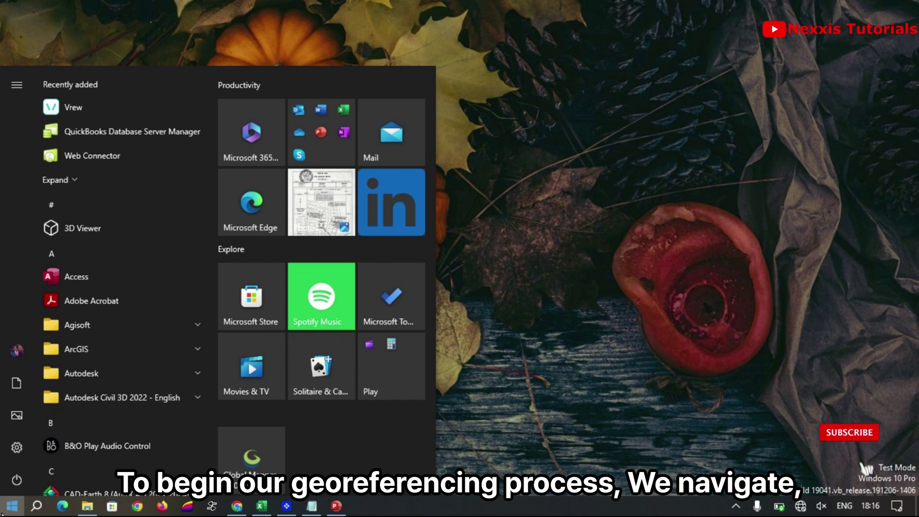
# Step: Launch ArcMap 10.8.2 and create a new map from the Blank Map template
pyautogui.write('ARC')
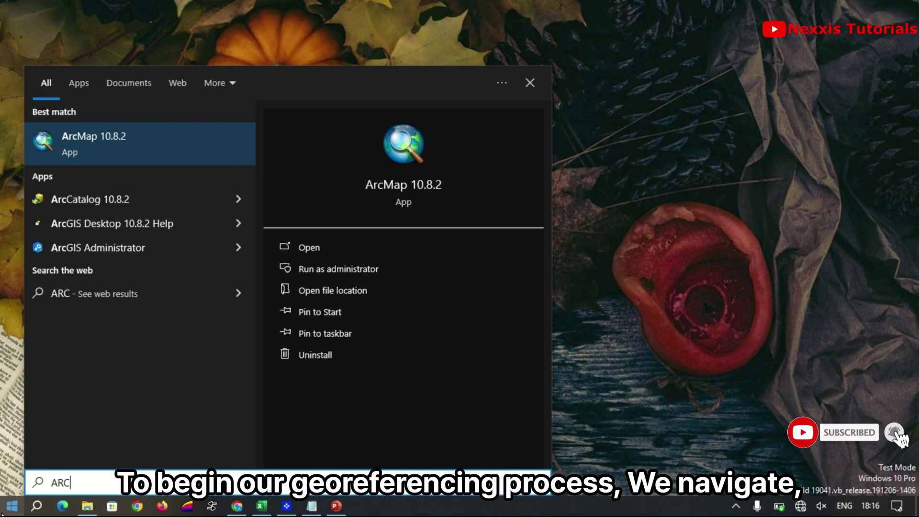
pyautogui.click(130, 154)
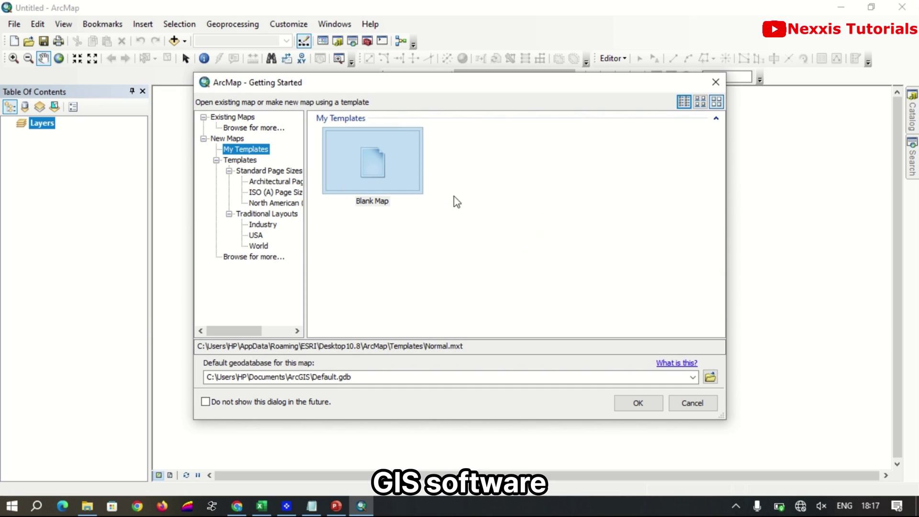
pyautogui.click(640, 405)
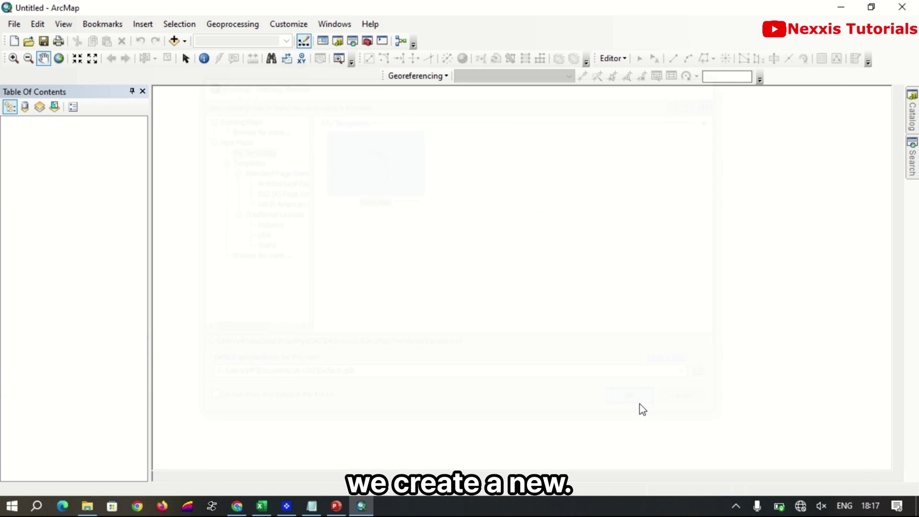
# Step: Set the Layers data frame's coordinate system to Accra Ghana Grid, found by searching for EPSG code 2136
pyautogui.click(42, 124)
pyautogui.rightClick(43, 125)
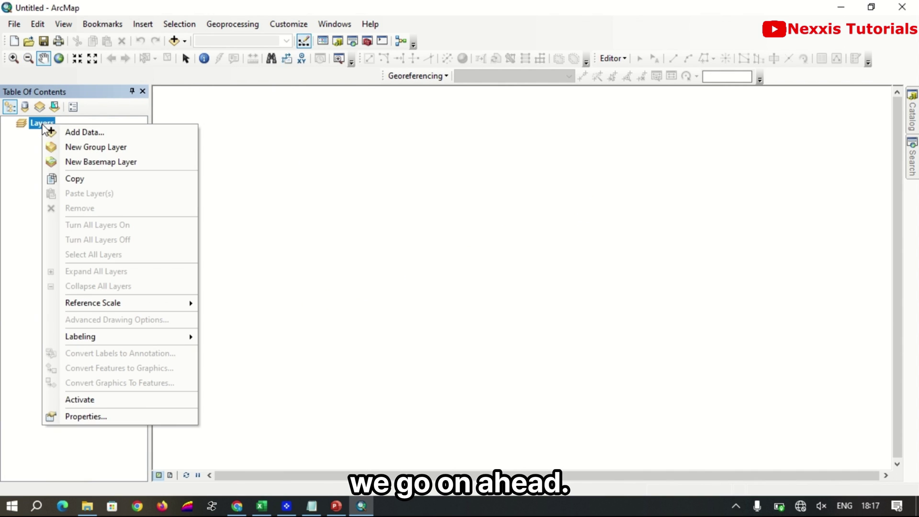
pyautogui.click(109, 417)
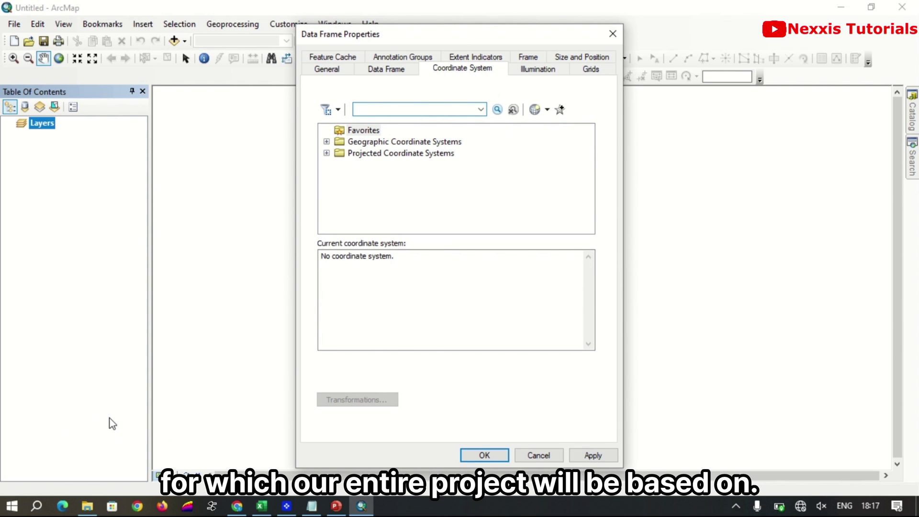
pyautogui.click(327, 154)
pyautogui.scroll(-2, 337, 177)
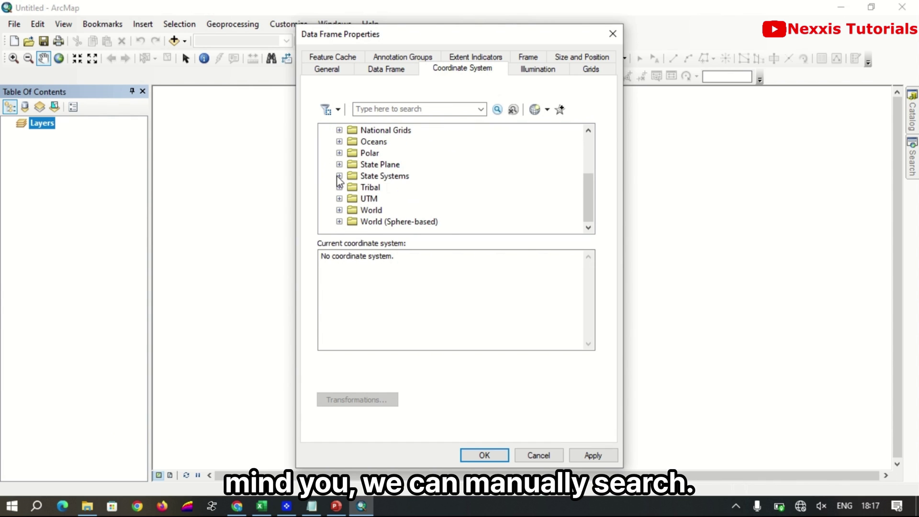
pyautogui.scroll(3, 339, 196)
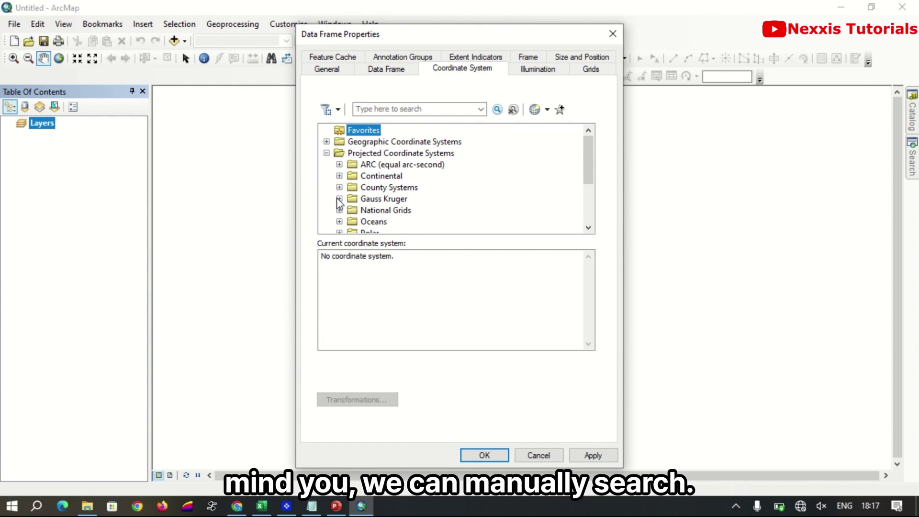
pyautogui.click(379, 109)
pyautogui.write('2136')
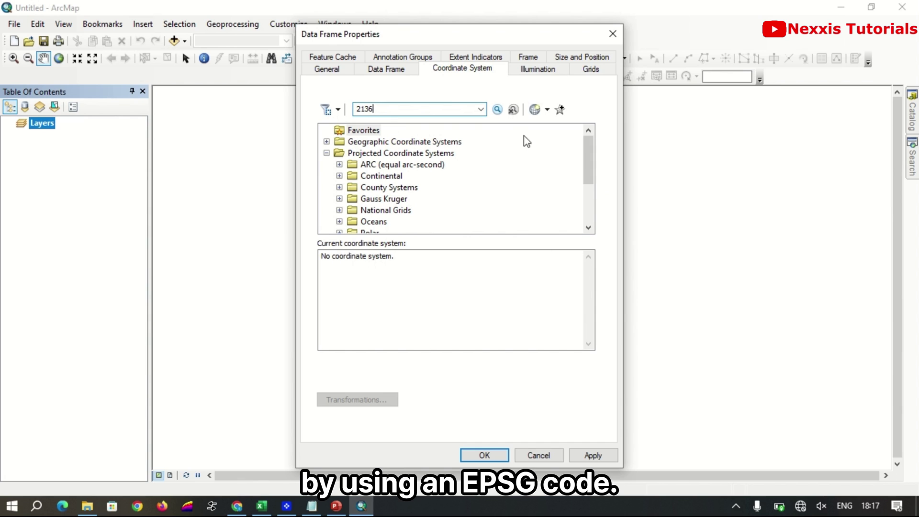
pyautogui.click(497, 110)
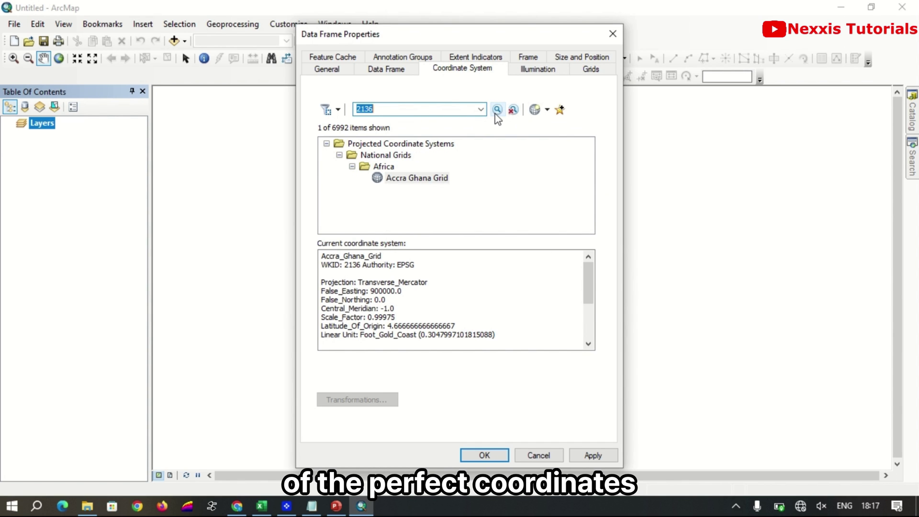
pyautogui.click(423, 182)
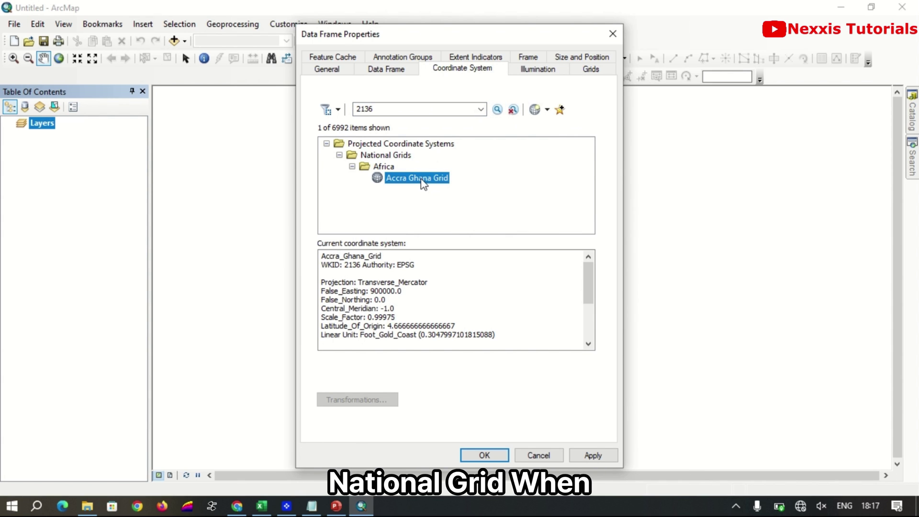
pyautogui.click(600, 459)
pyautogui.click(486, 455)
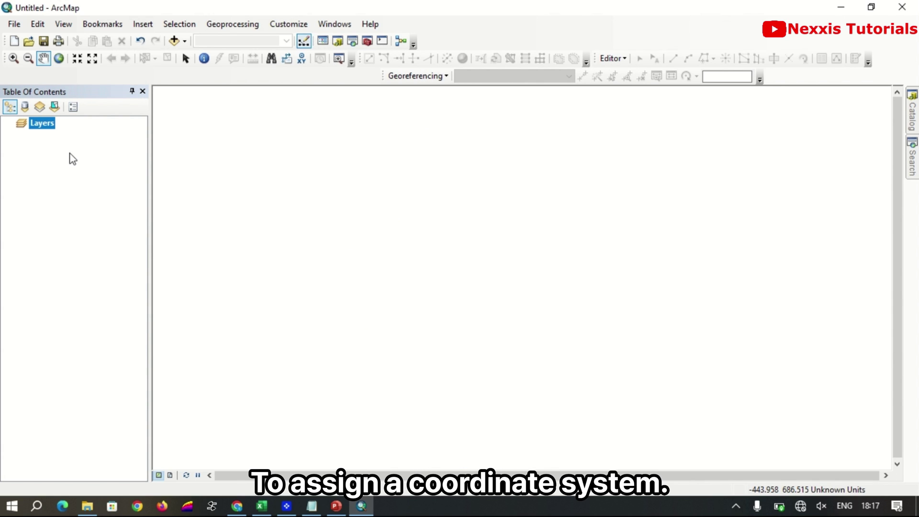
# Step: Add DOCUMENT_SCAN.jpg from the Documents folder to the map and acknowledge the missing spatial reference warning
pyautogui.click(173, 41)
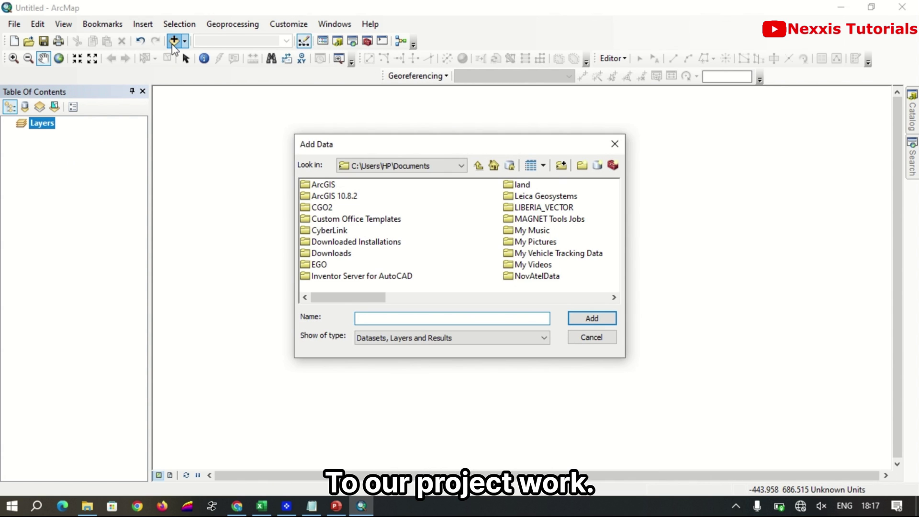
pyautogui.scroll(-5, 390, 273)
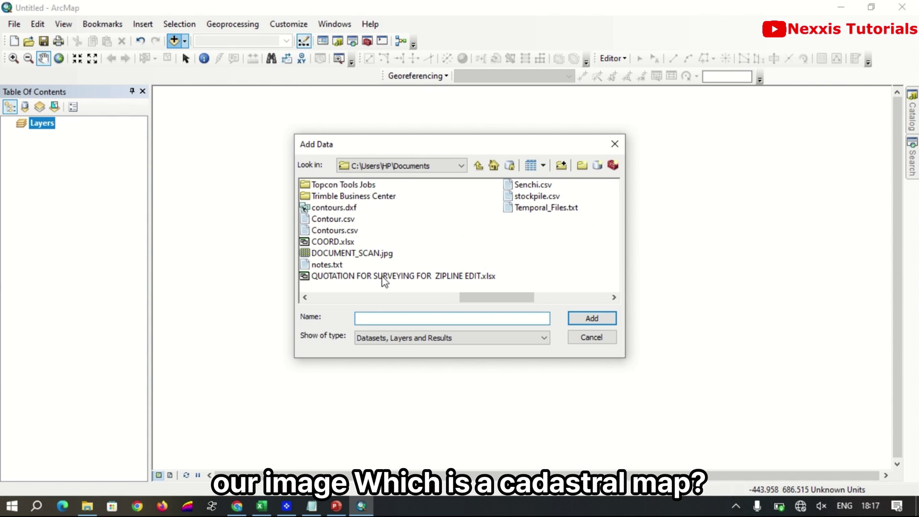
pyautogui.click(354, 253)
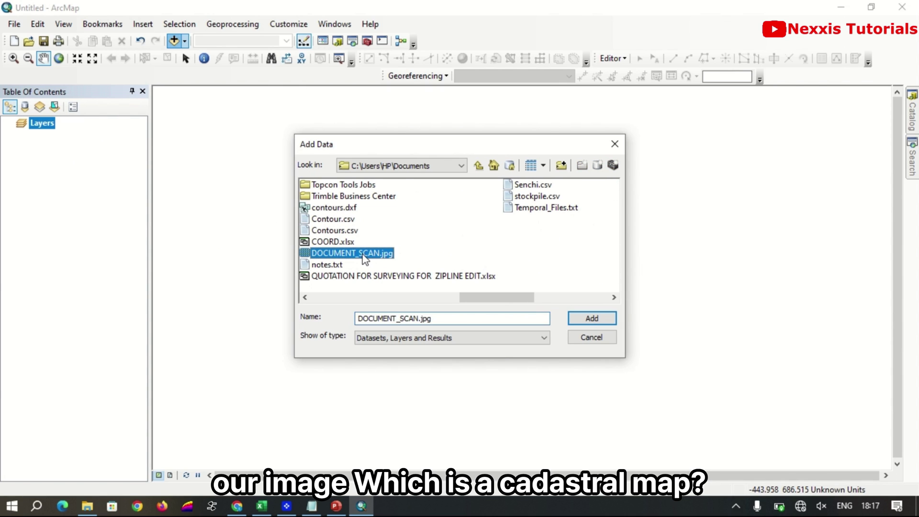
pyautogui.click(590, 319)
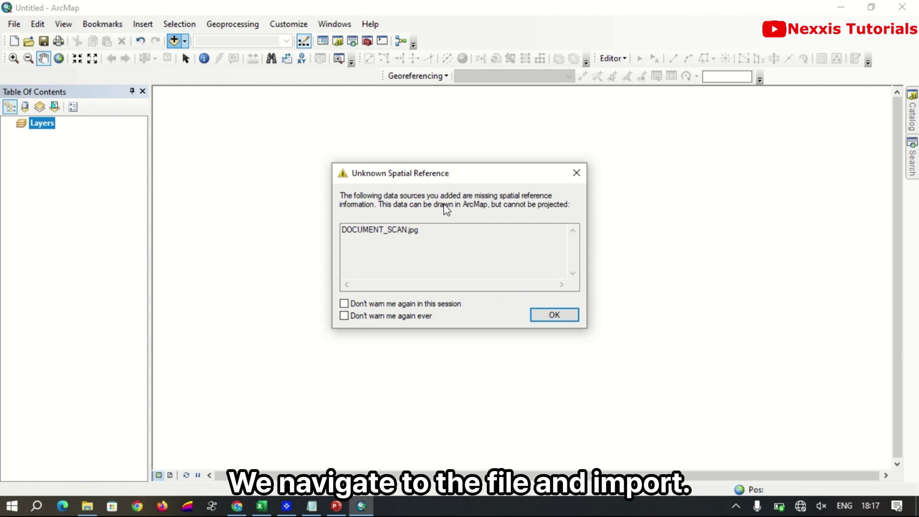
pyautogui.click(556, 315)
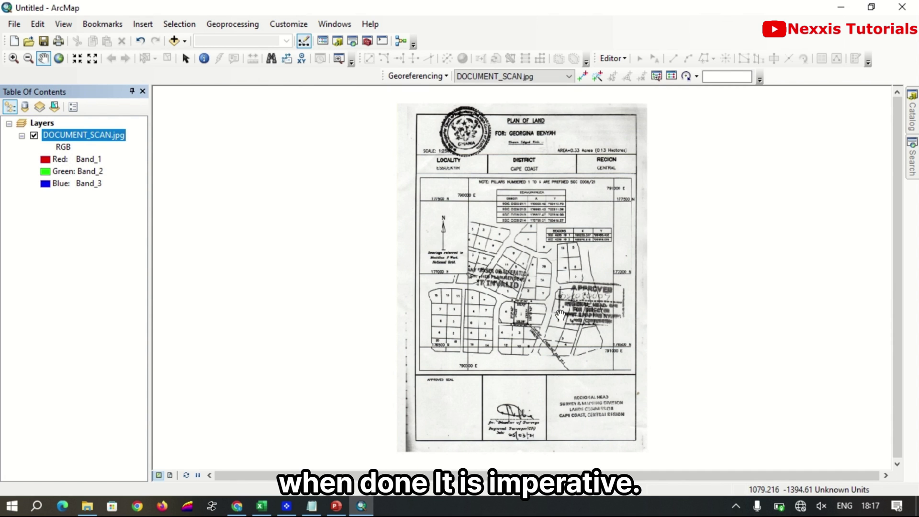
# Step: Check the spatial reference of the DOCUMENT_SCAN.jpg layer in its source properties
pyautogui.rightClick(88, 139)
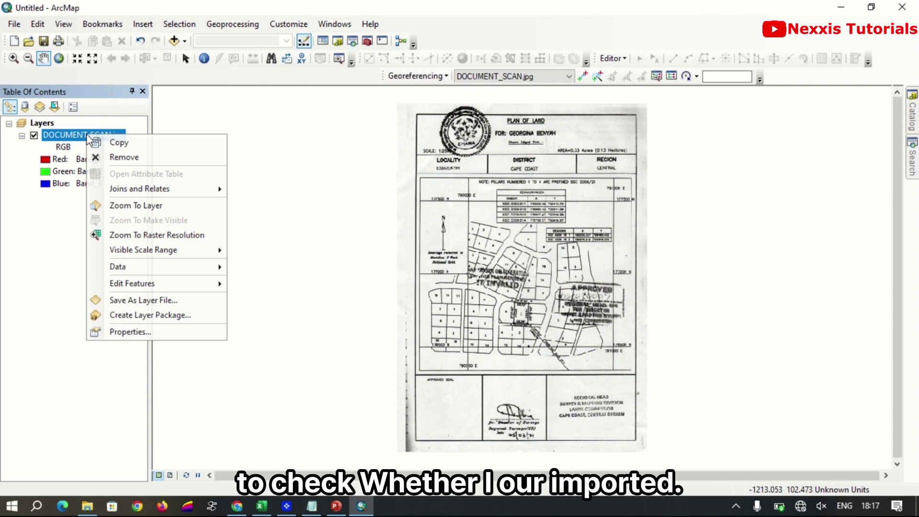
pyautogui.click(144, 327)
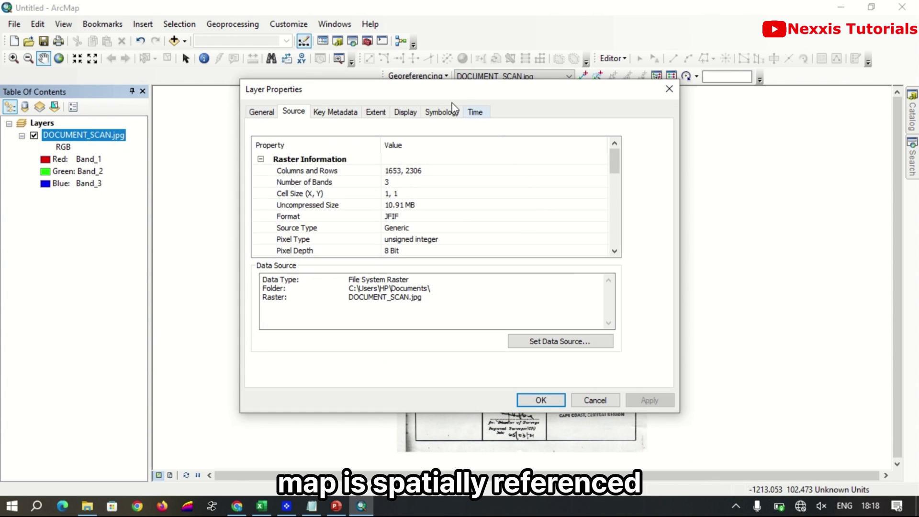
pyautogui.moveTo(451, 98); pyautogui.dragTo(493, 100)
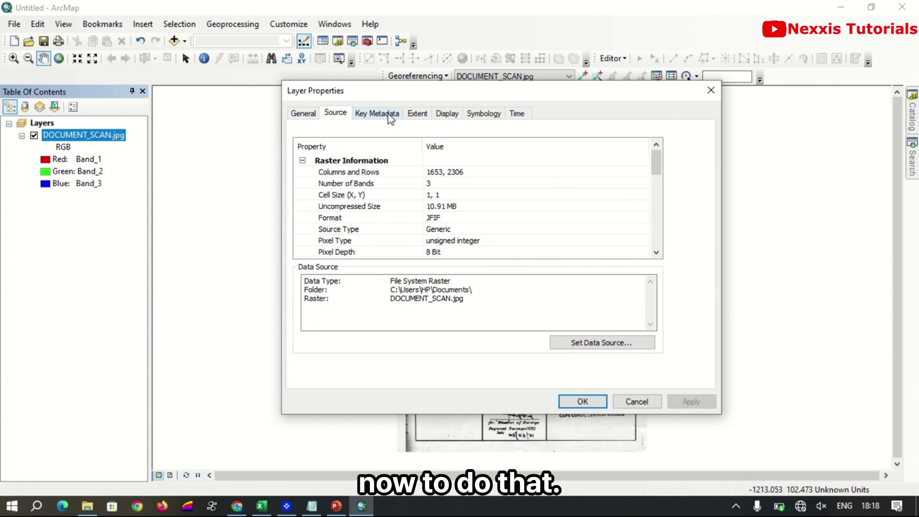
pyautogui.scroll(-5, 396, 228)
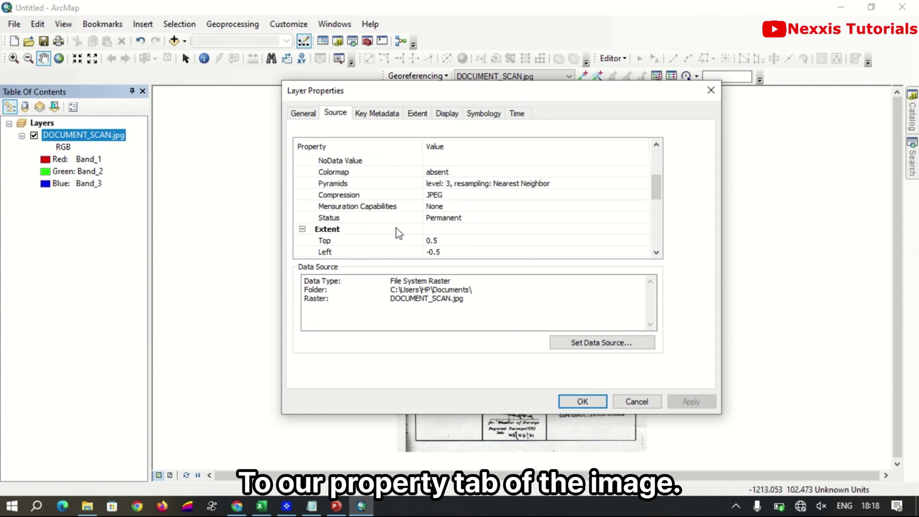
pyautogui.scroll(-2, 398, 227)
pyautogui.scroll(1, 399, 191)
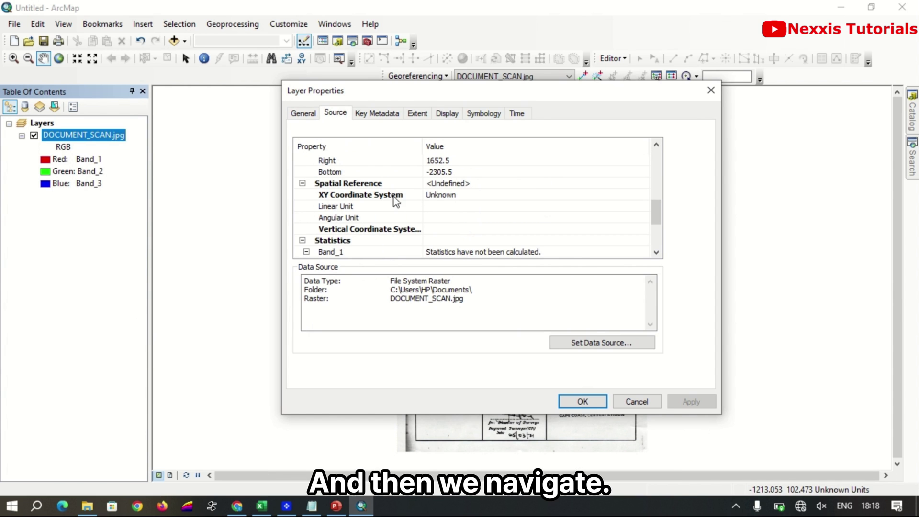
pyautogui.click(405, 184)
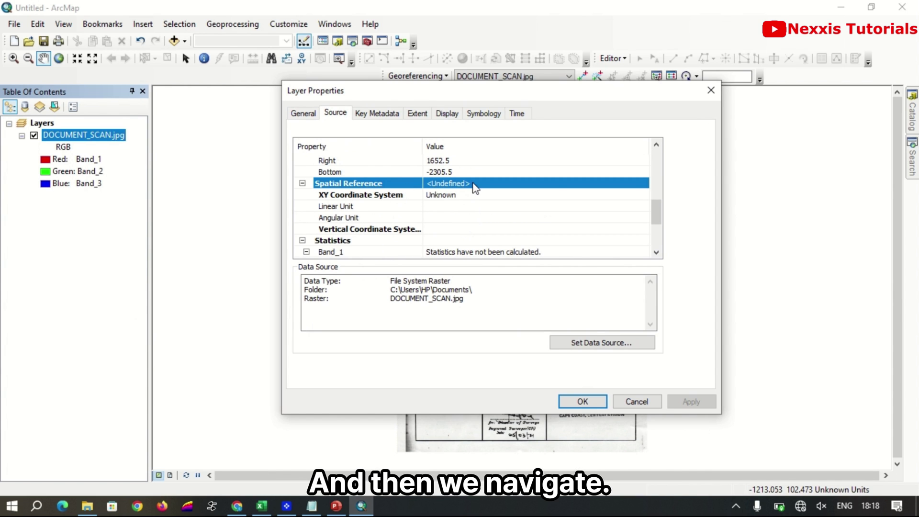
pyautogui.click(583, 401)
# Step: Place the first georeferencing control point on the scanned map where the 790000 E and 177500 N grid lines intersect
pyautogui.rightClick(514, 25)
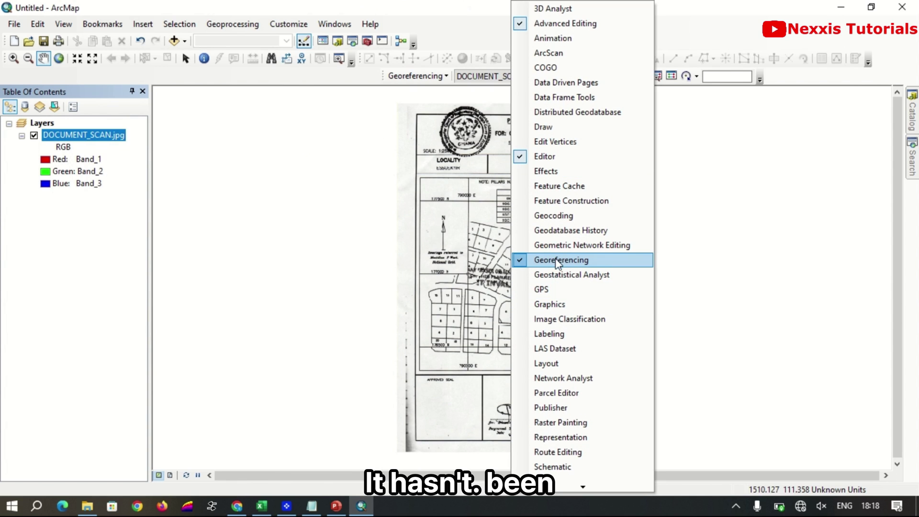
pyautogui.click(364, 80)
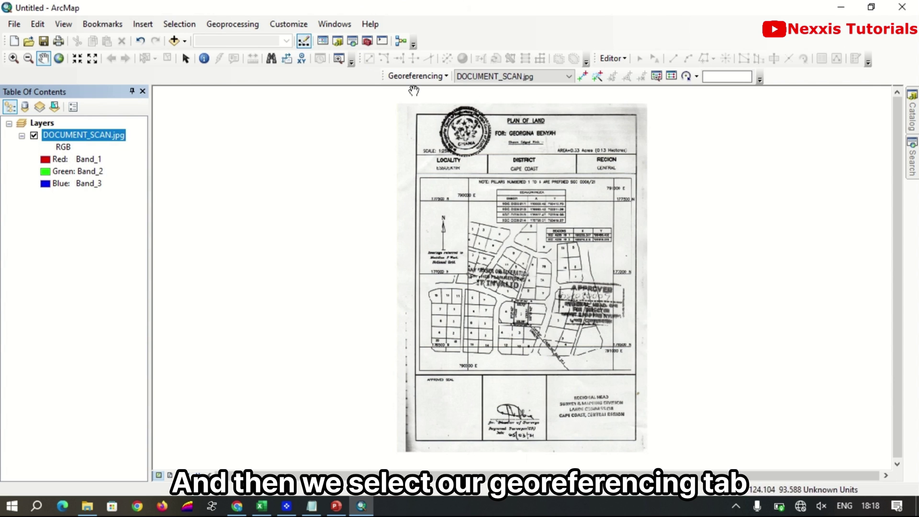
pyautogui.click(583, 77)
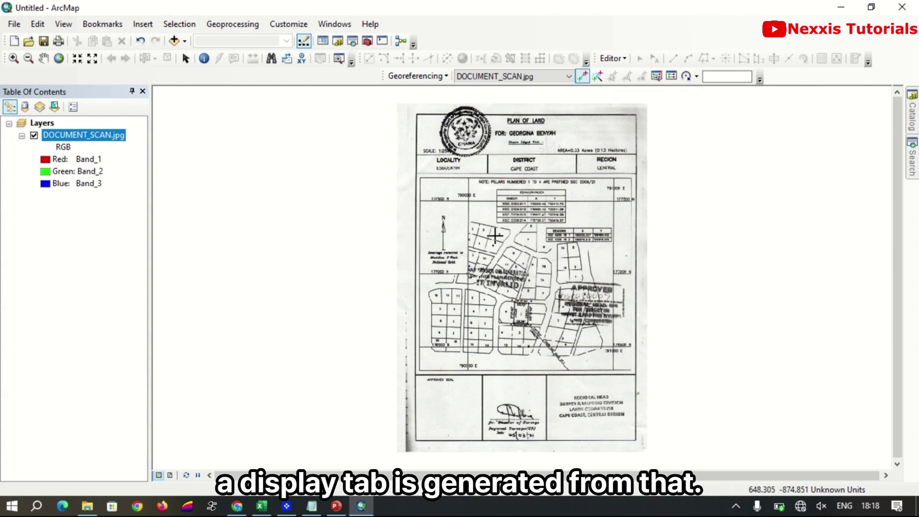
pyautogui.scroll(2, 473, 194)
pyautogui.scroll(2, 472, 194)
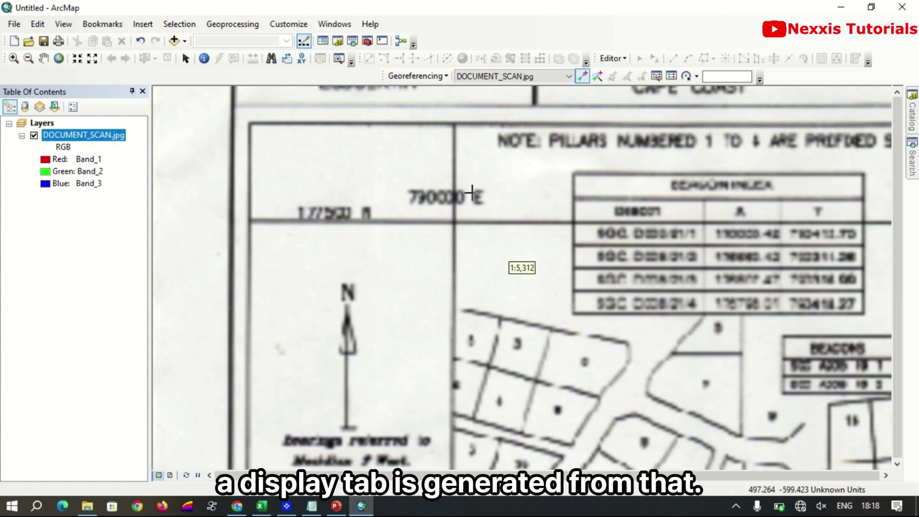
pyautogui.scroll(3, 450, 189)
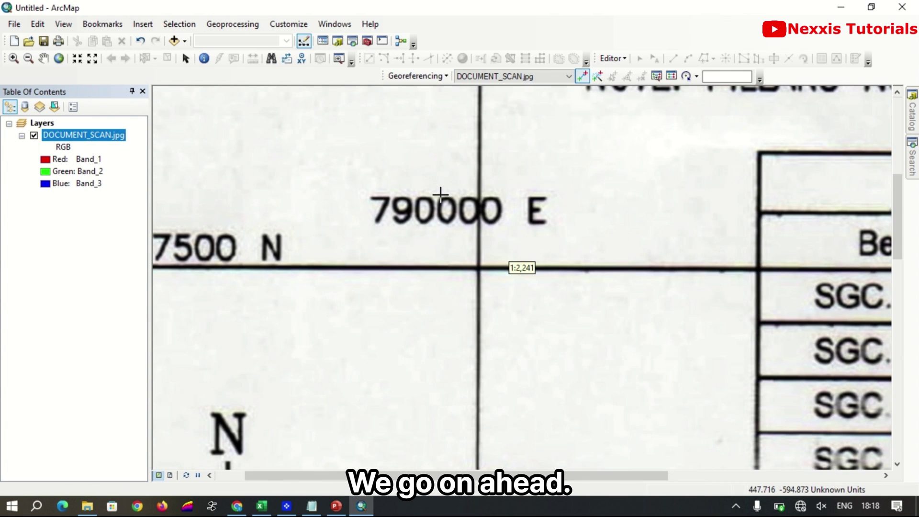
pyautogui.scroll(-1, 481, 208)
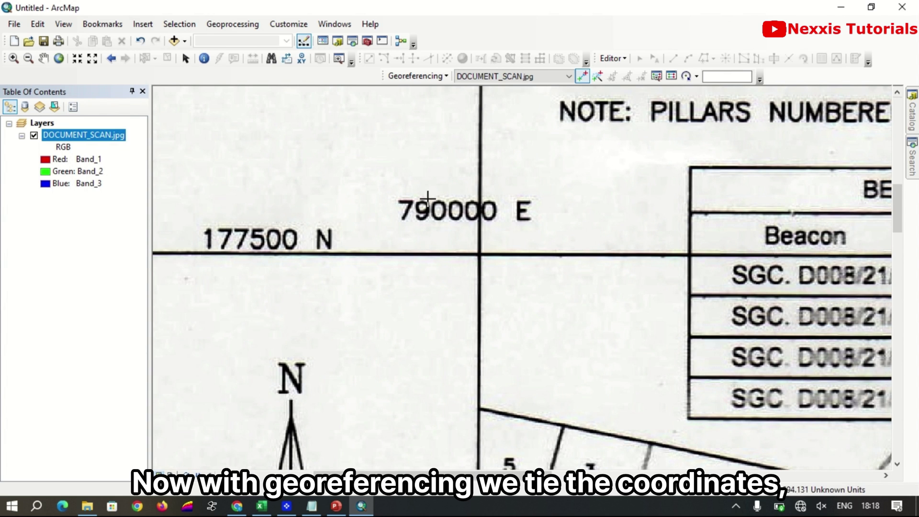
pyautogui.scroll(4, 481, 258)
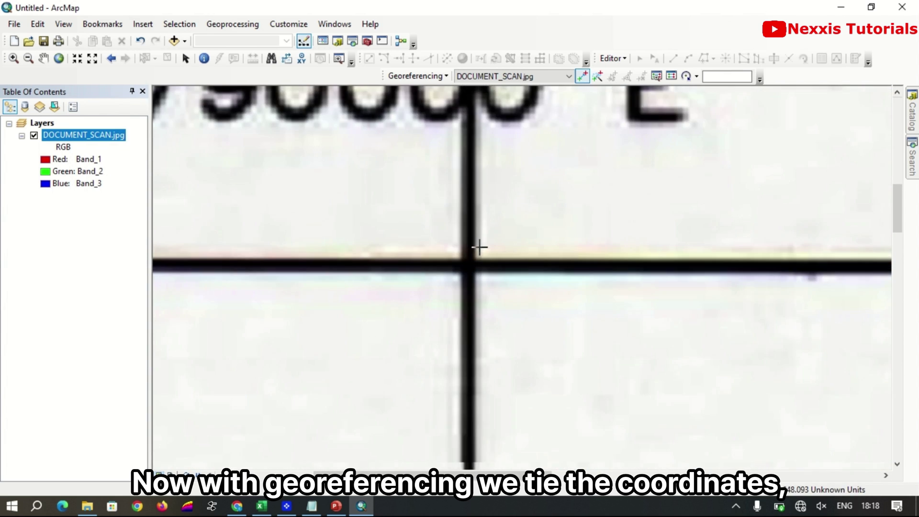
pyautogui.scroll(2, 481, 261)
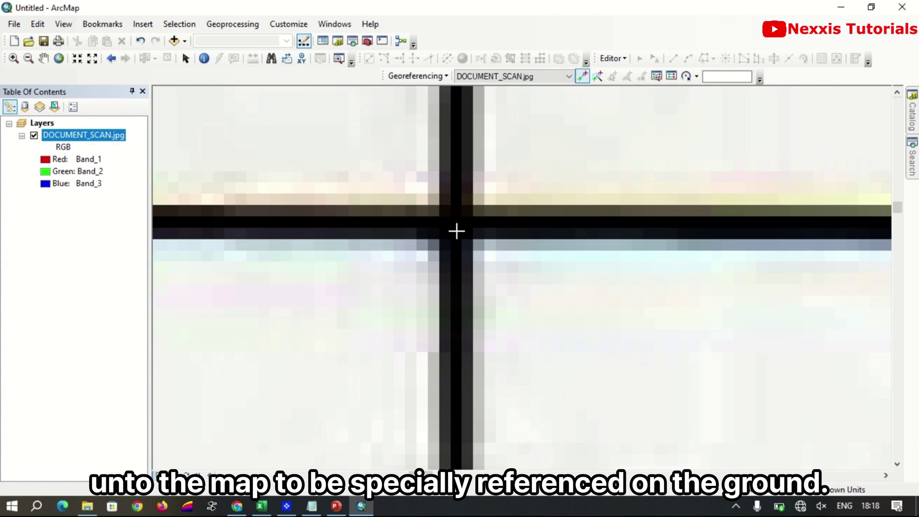
pyautogui.click(457, 229)
# Step: Assign the first control point the map coordinates X 790000 and Y 177500
pyautogui.rightClick(457, 230)
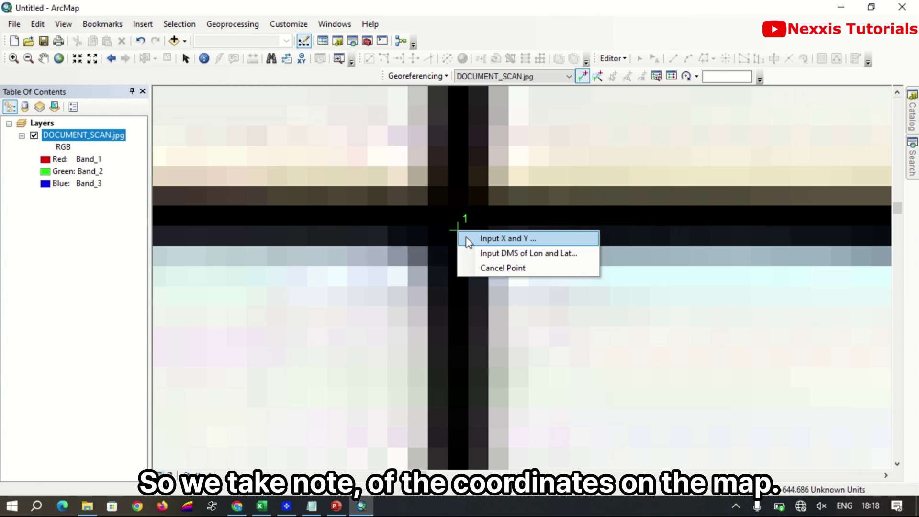
pyautogui.click(507, 238)
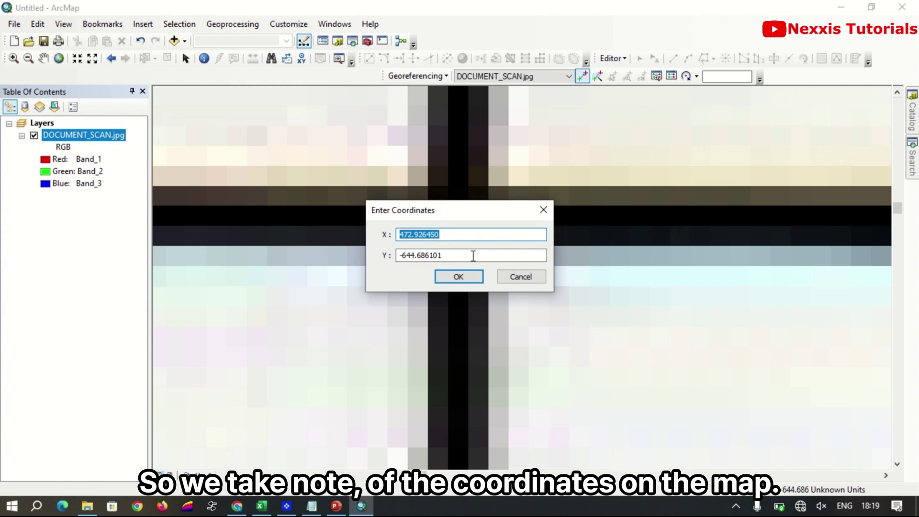
pyautogui.write('7')
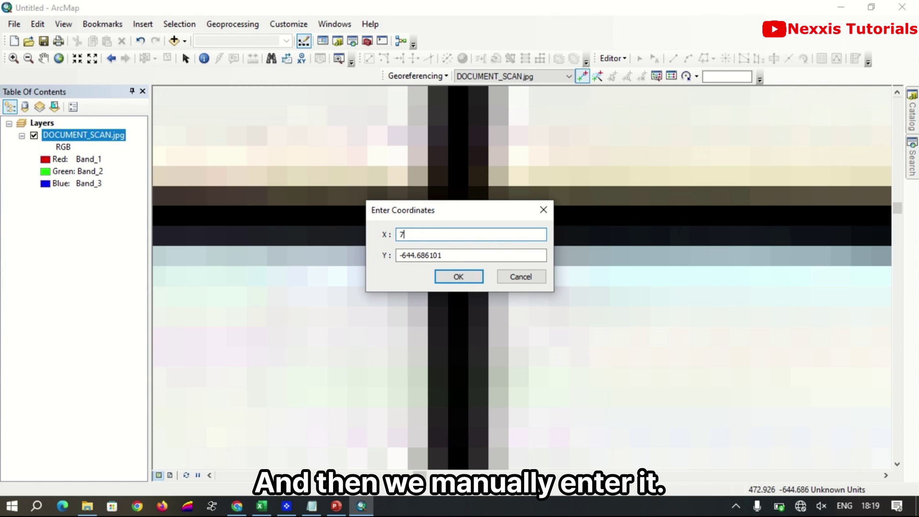
pyautogui.write('90000')
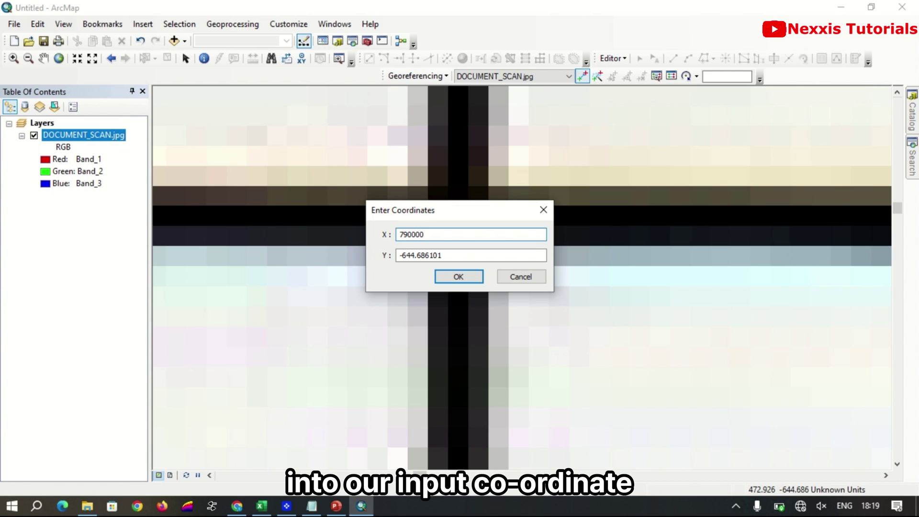
pyautogui.press('Tab')
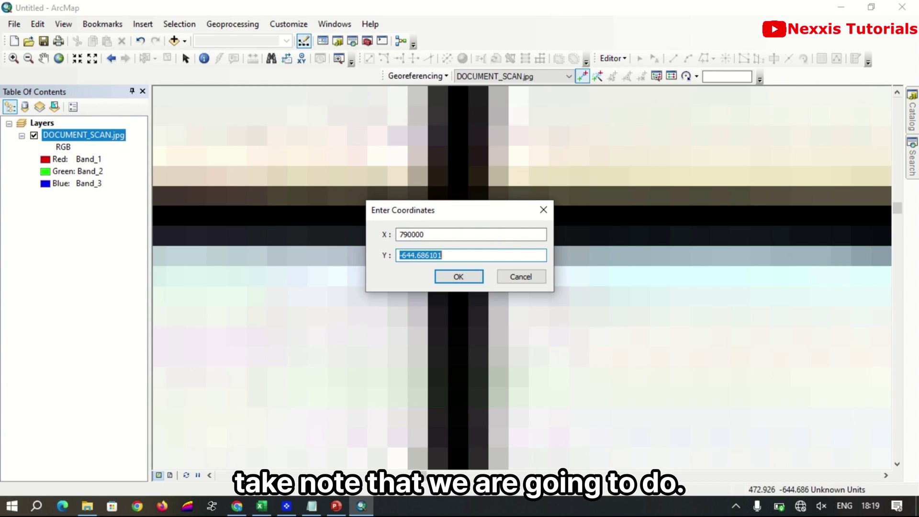
pyautogui.write('177')
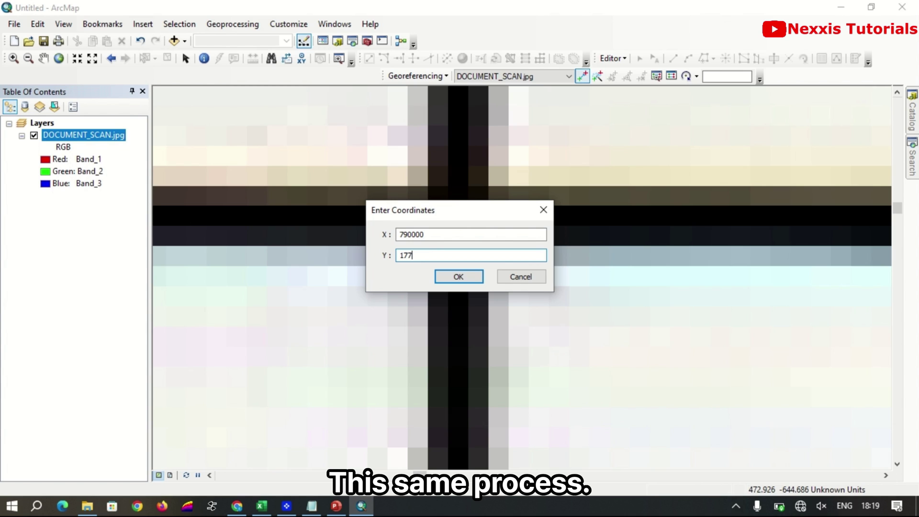
pyautogui.write('500')
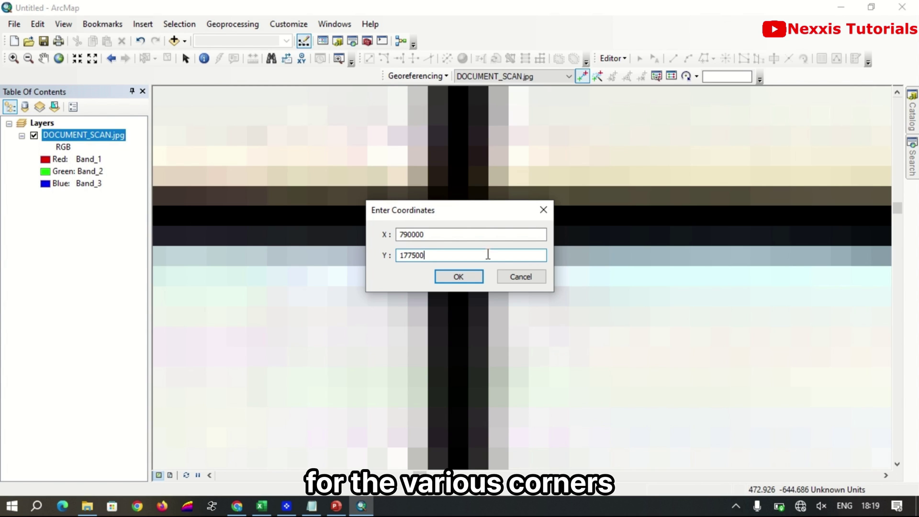
pyautogui.click(441, 281)
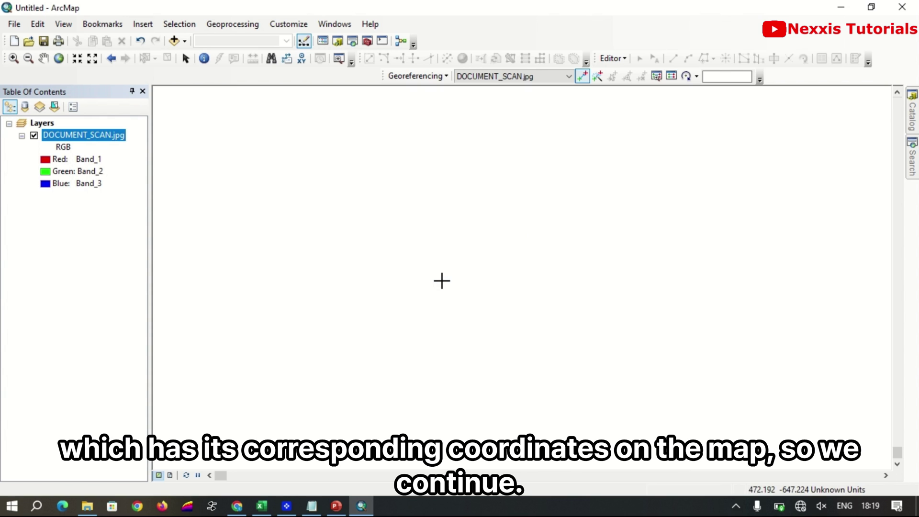
# Step: Place the second control point on the scan where the 791000 E and 177500 N grid lines intersect
pyautogui.click(59, 59)
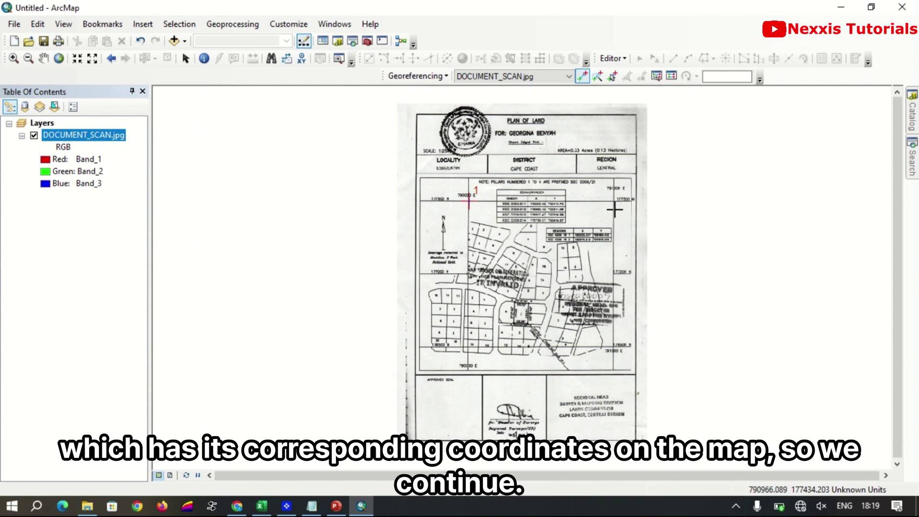
pyautogui.scroll(4, 617, 196)
pyautogui.scroll(-4, 619, 194)
pyautogui.scroll(4, 431, 328)
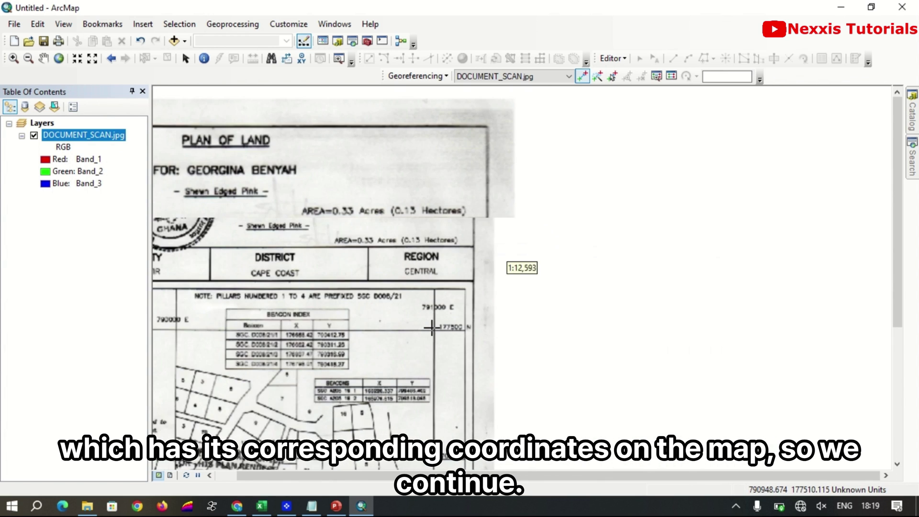
pyautogui.scroll(2, 431, 328)
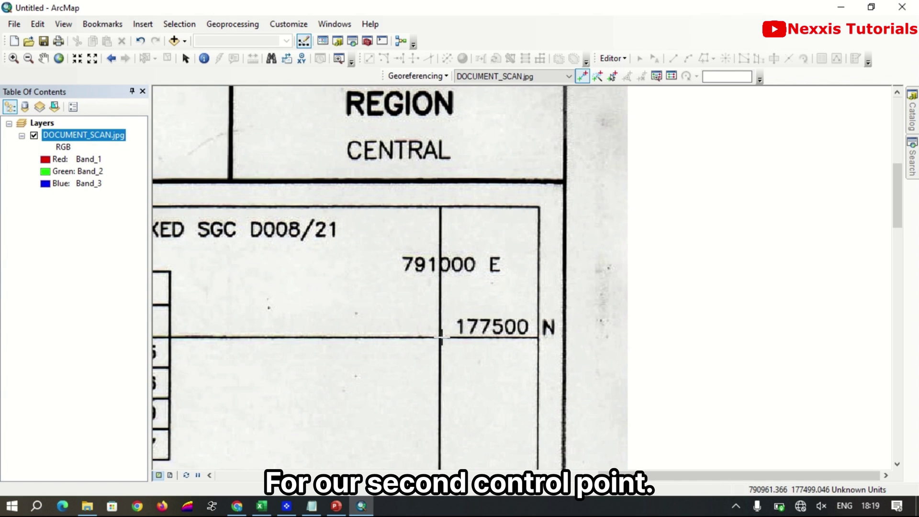
pyautogui.scroll(2, 440, 337)
pyautogui.scroll(2, 441, 337)
pyautogui.scroll(3, 438, 336)
pyautogui.scroll(2, 434, 341)
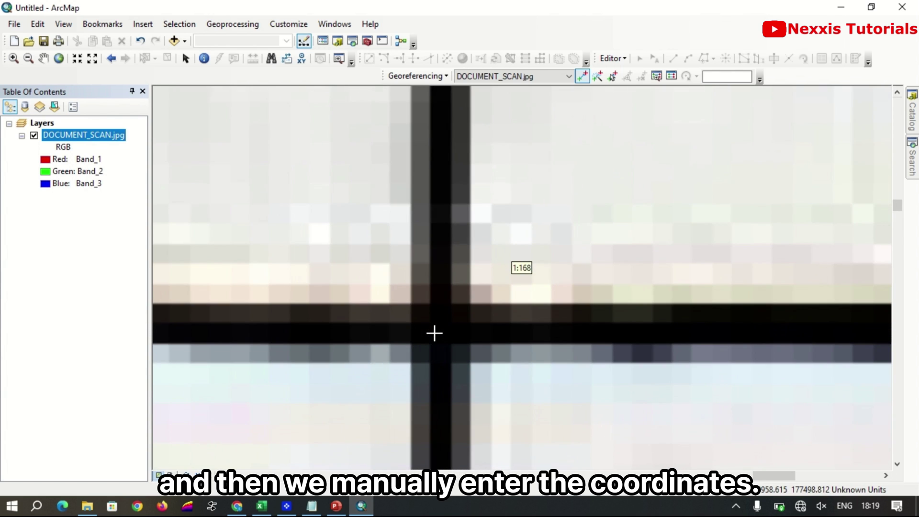
pyautogui.scroll(1, 438, 341)
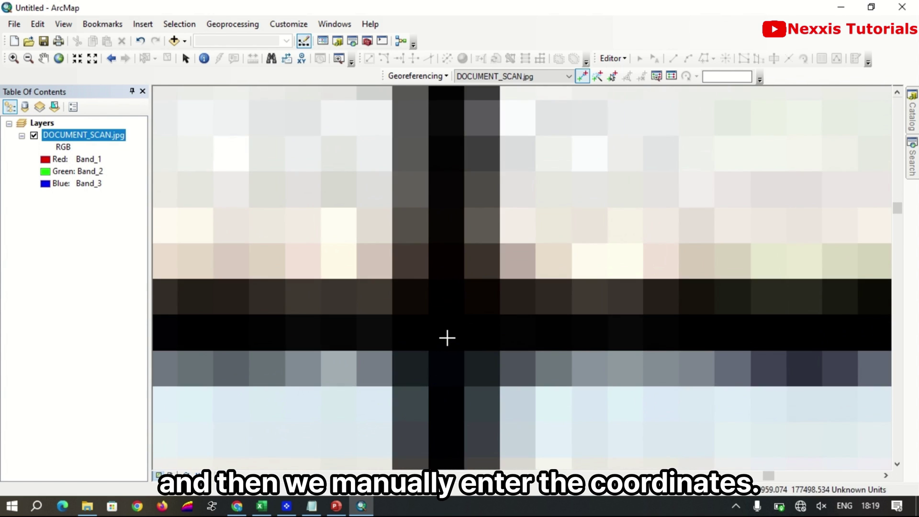
pyautogui.click(447, 331)
# Step: Assign the second control point the map coordinates X 791000 and Y 177500
pyautogui.rightClick(447, 332)
pyautogui.click(478, 339)
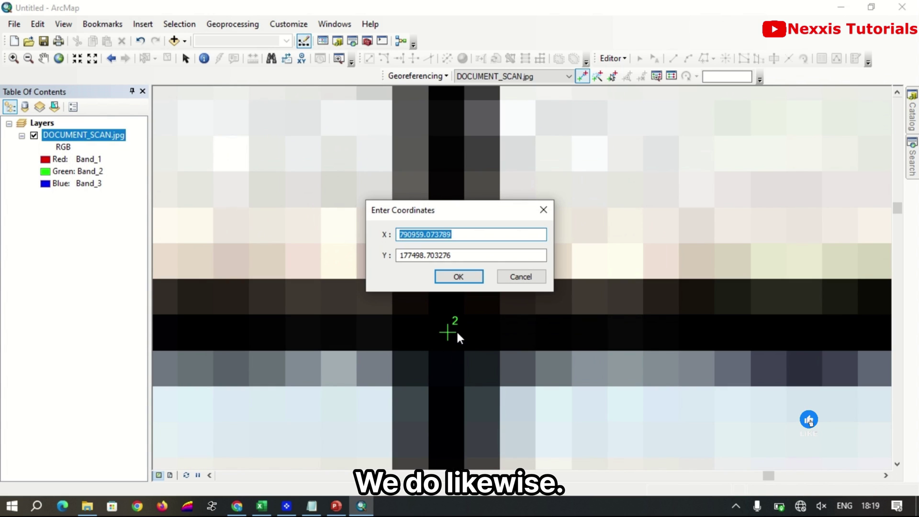
pyautogui.write('791000')
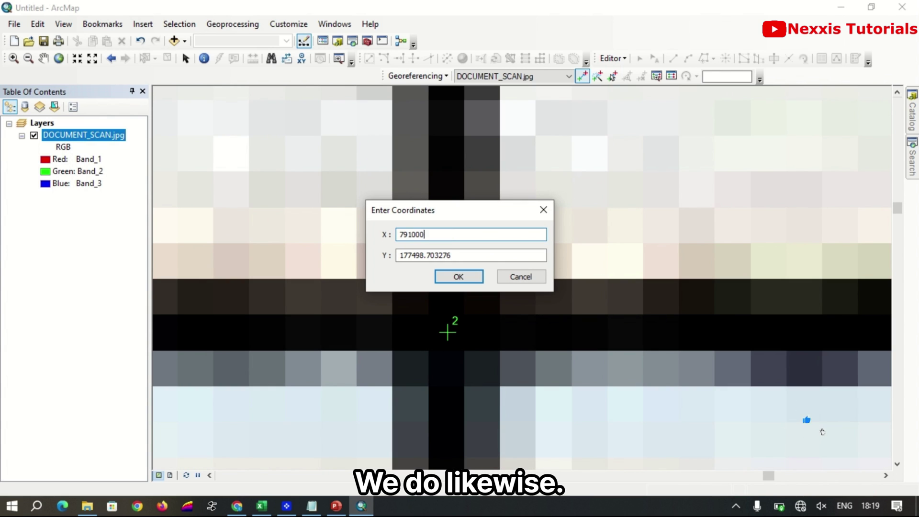
pyautogui.press('Tab')
pyautogui.write('177')
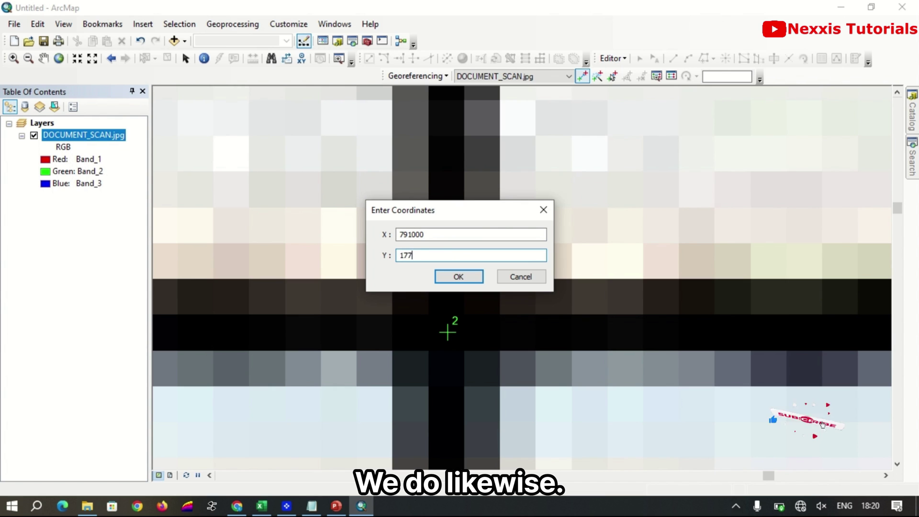
pyautogui.write('500')
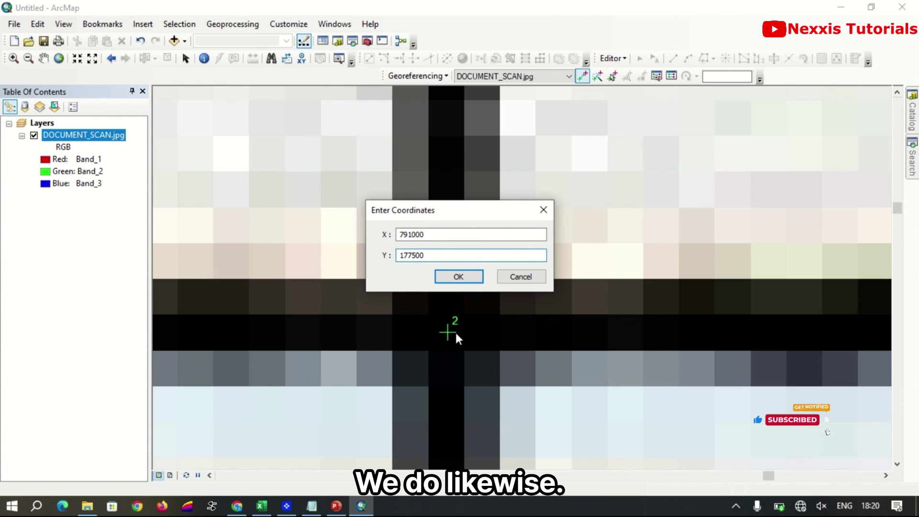
pyautogui.click(475, 279)
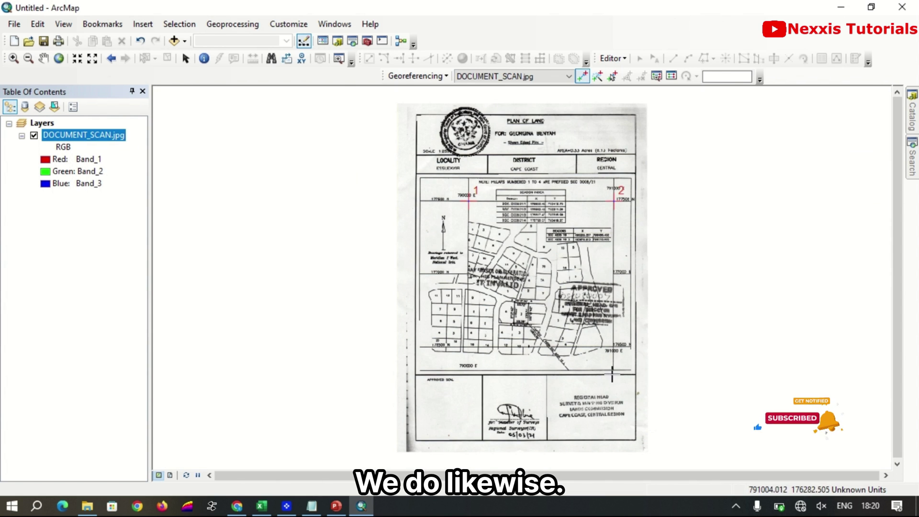
# Step: Place the third control point on the scan where the 791000 E and 176500 N grid lines intersect
pyautogui.scroll(3, 614, 353)
pyautogui.scroll(3, 615, 353)
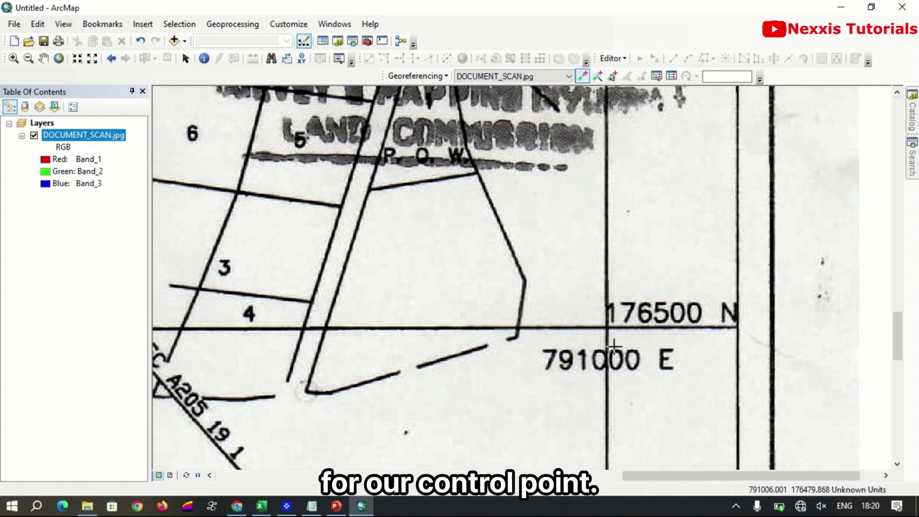
pyautogui.scroll(3, 610, 329)
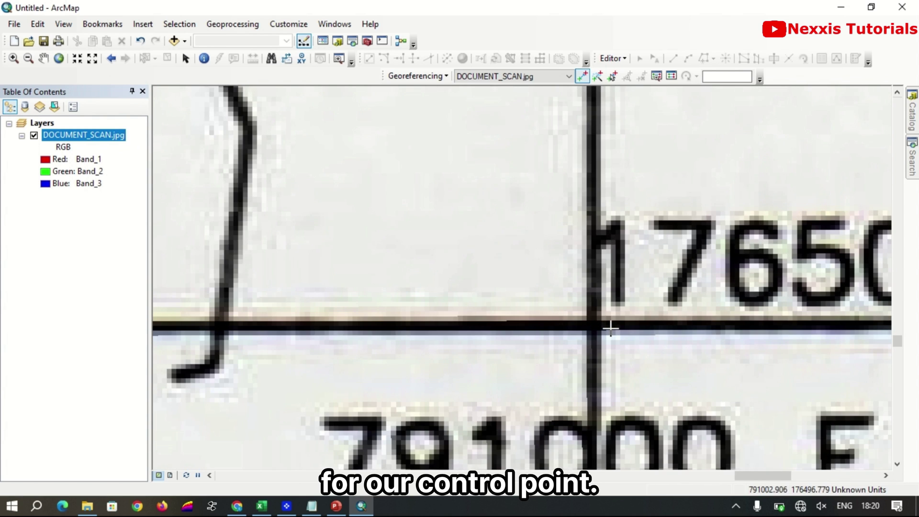
pyautogui.scroll(4, 603, 328)
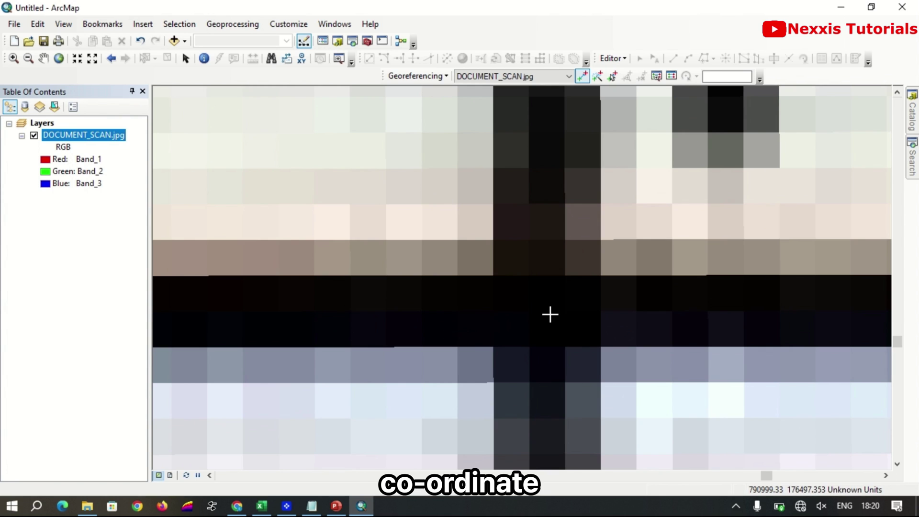
pyautogui.scroll(2, 548, 317)
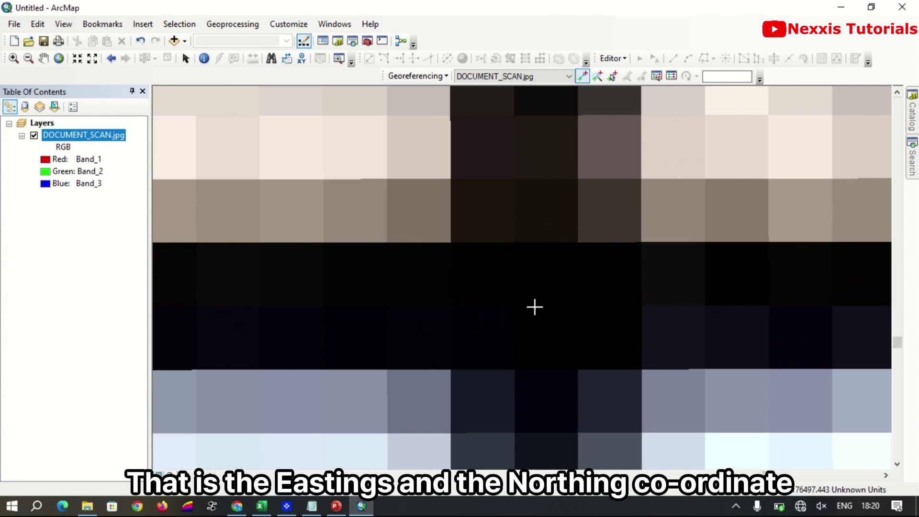
pyautogui.scroll(-2, 537, 307)
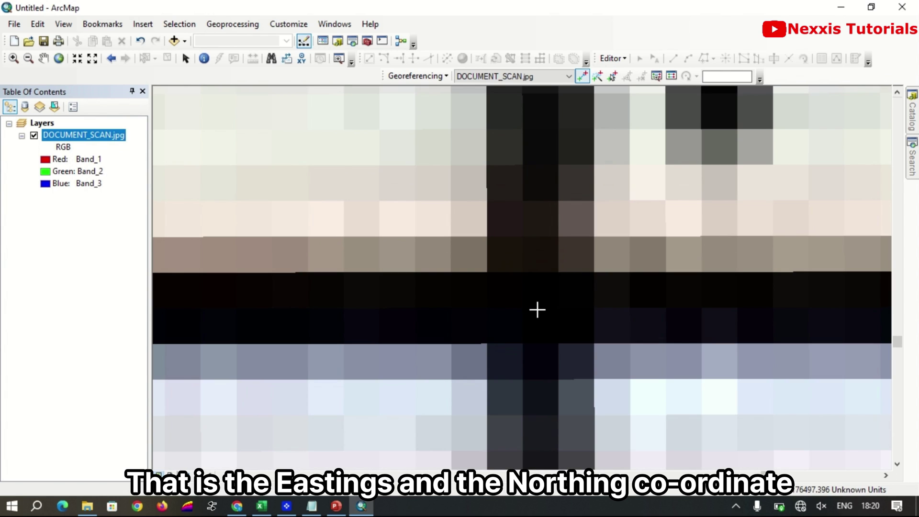
pyautogui.click(537, 310)
# Step: Assign the third control point the map coordinates X 791000 and Y 176500
pyautogui.rightClick(537, 310)
pyautogui.click(547, 316)
pyautogui.write('791000')
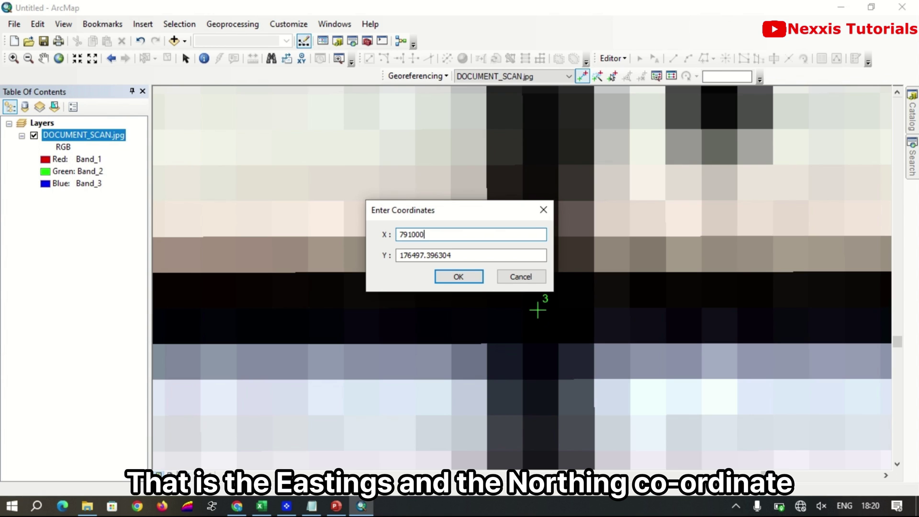
pyautogui.press('Tab')
pyautogui.write('17')
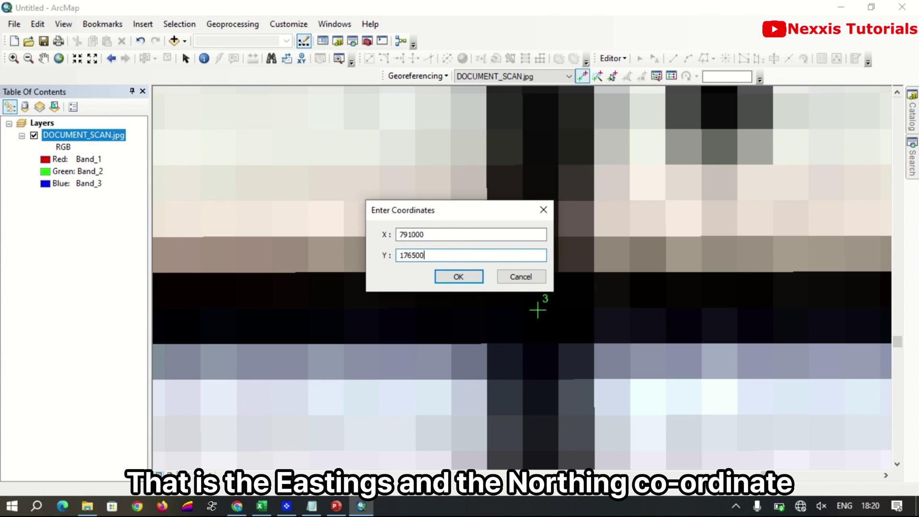
pyautogui.click(458, 277)
# Step: Place the fourth control point on the scan where the 790000 E and 176500 N grid lines intersect
pyautogui.scroll(3, 579, 275)
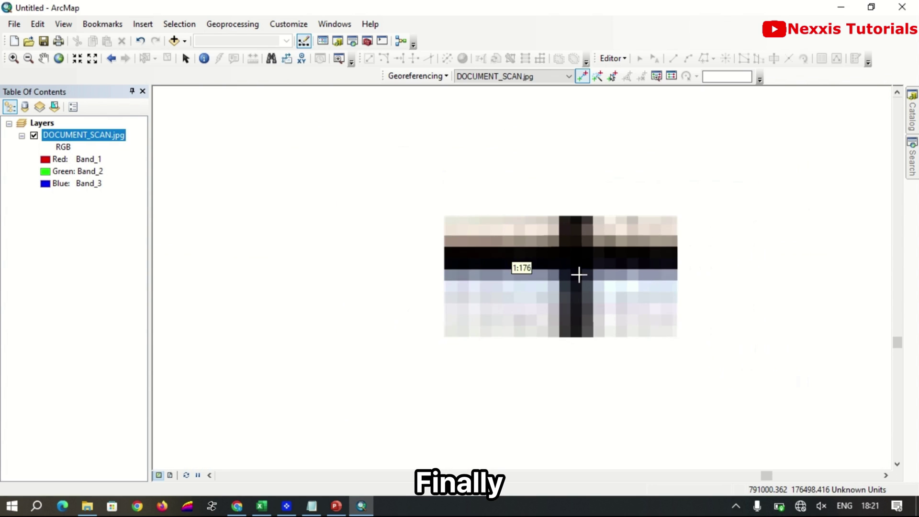
pyautogui.scroll(3, 579, 274)
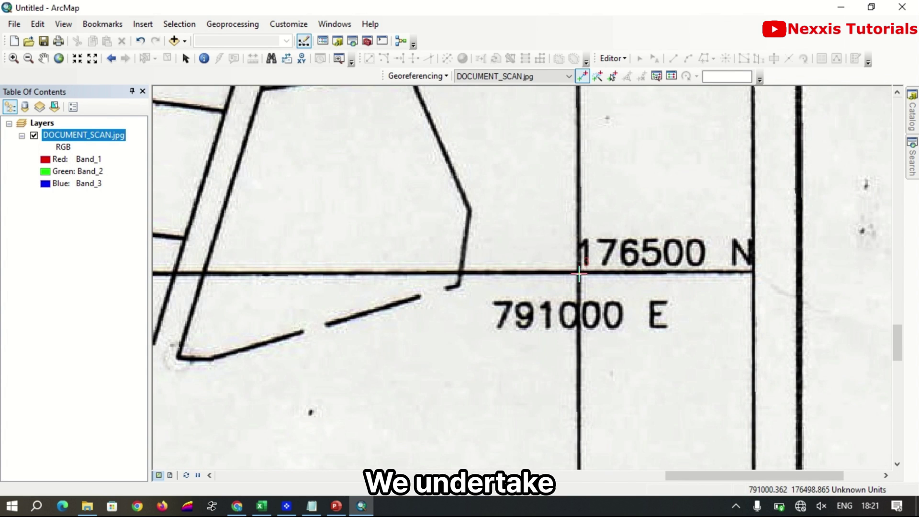
pyautogui.click(65, 57)
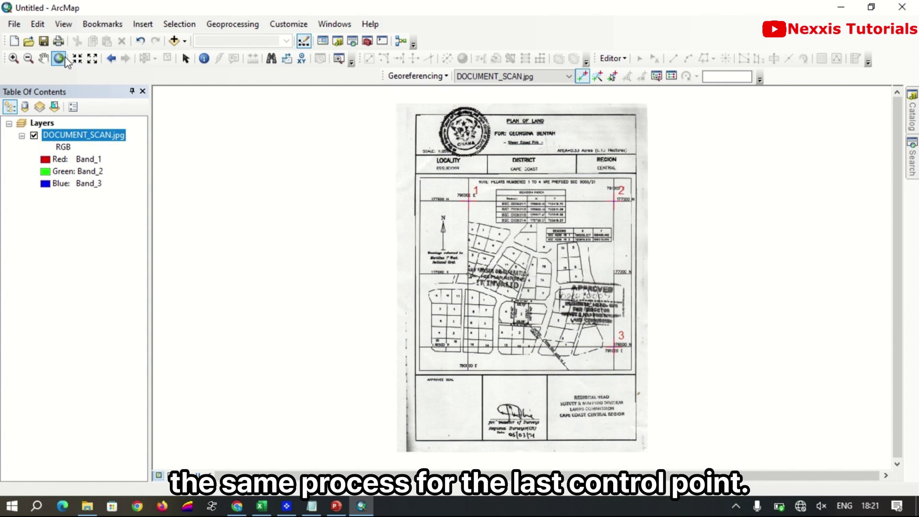
pyautogui.scroll(-4, 463, 343)
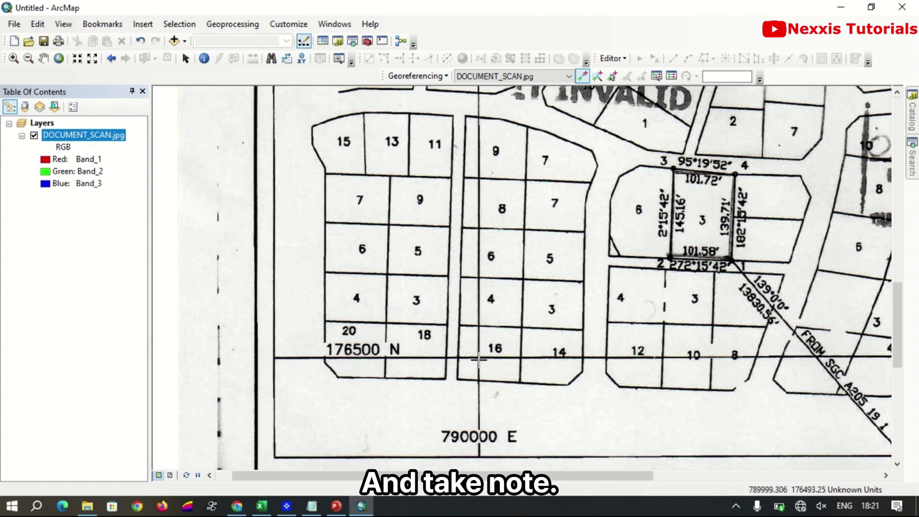
pyautogui.scroll(-2, 478, 359)
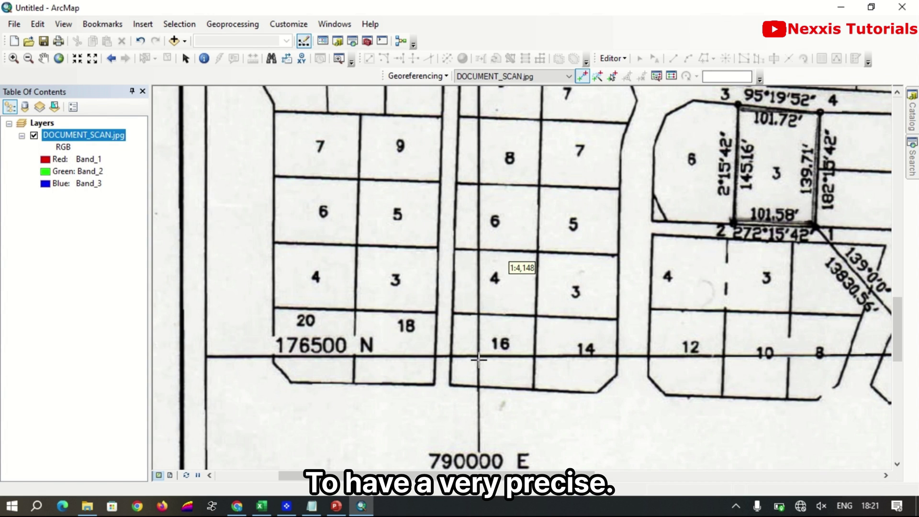
pyautogui.scroll(-4, 479, 359)
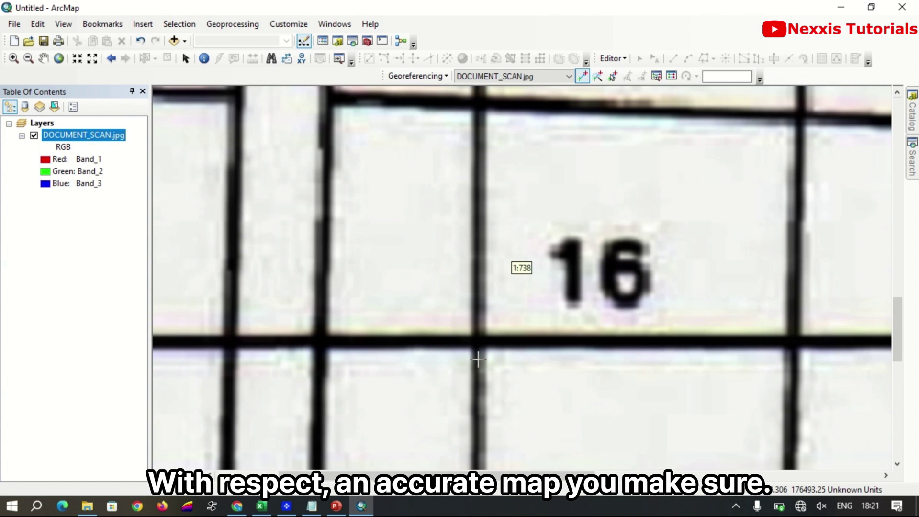
pyautogui.scroll(-3, 478, 359)
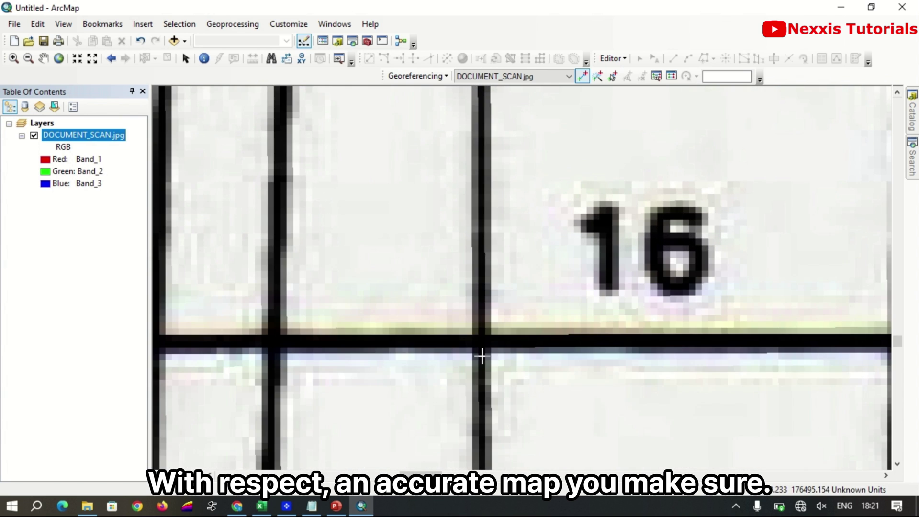
pyautogui.scroll(-3, 481, 350)
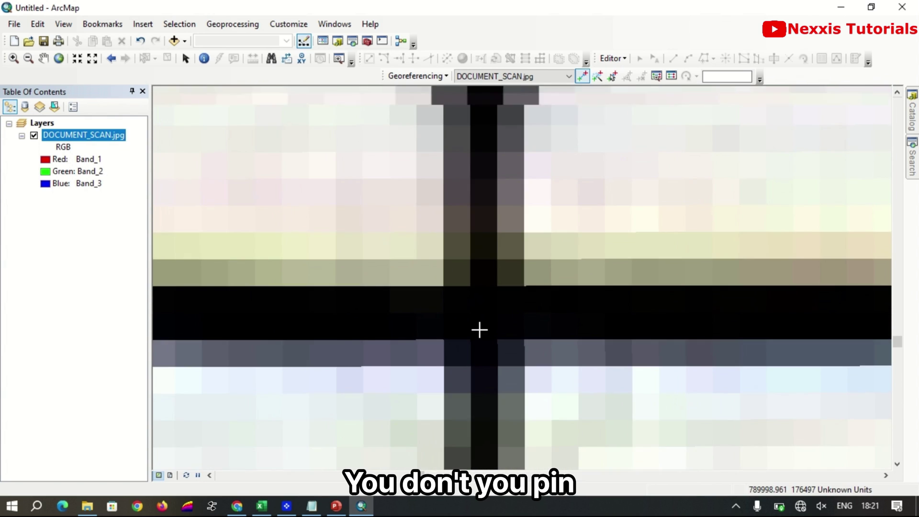
pyautogui.scroll(-2, 480, 330)
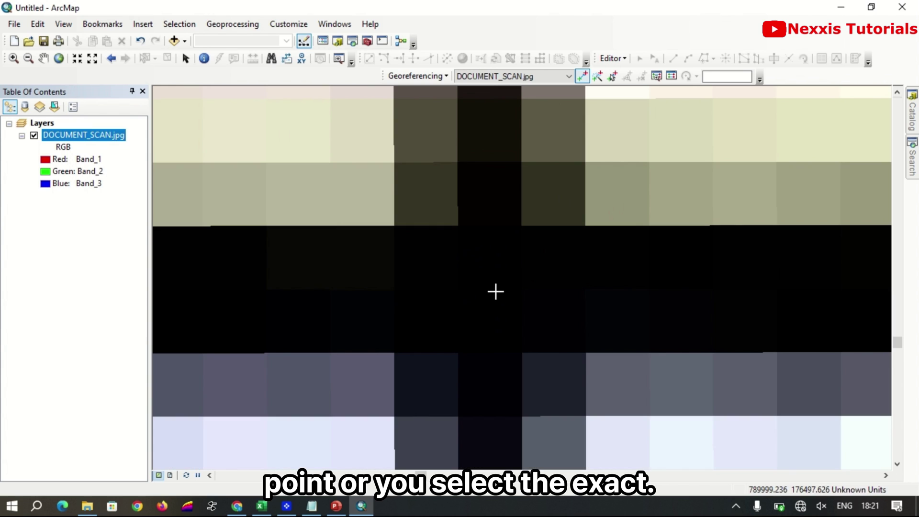
pyautogui.click(486, 293)
# Step: Assign the fourth control point the map coordinates X 790000 and Y 176500
pyautogui.rightClick(486, 293)
pyautogui.click(509, 302)
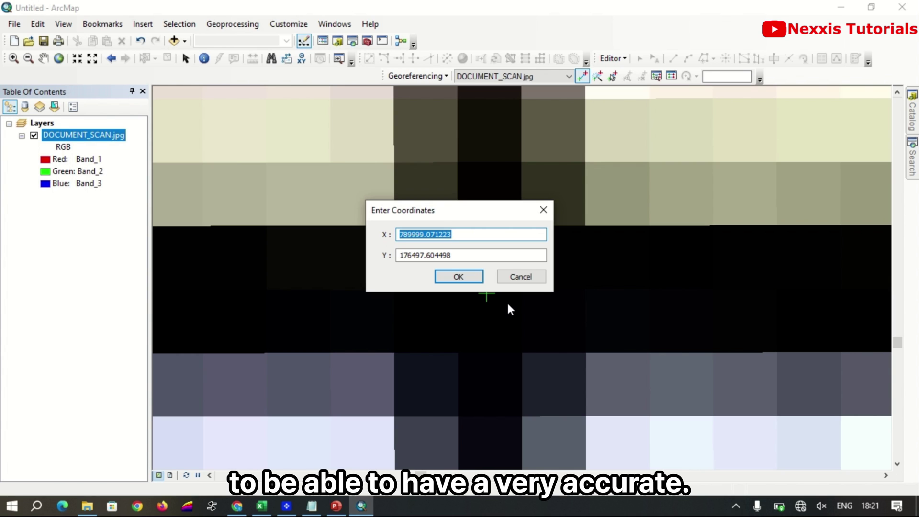
pyautogui.write('790000')
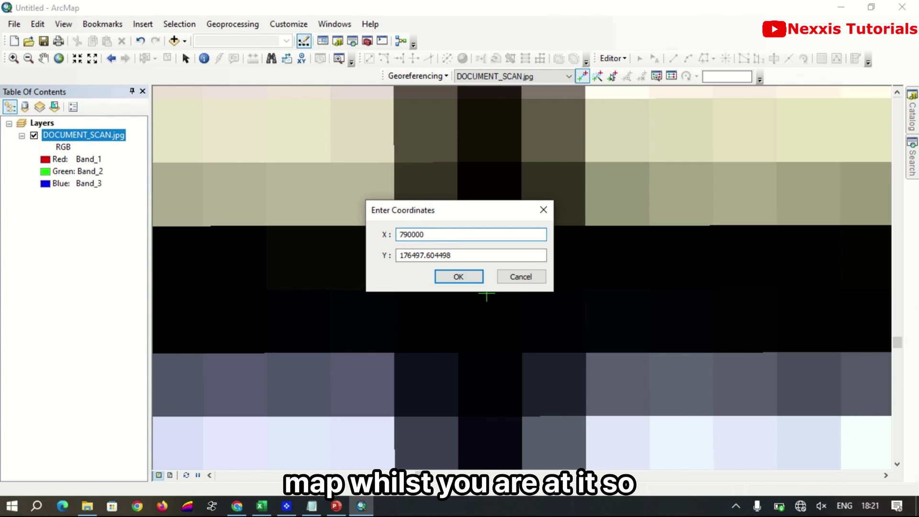
pyautogui.press('Tab')
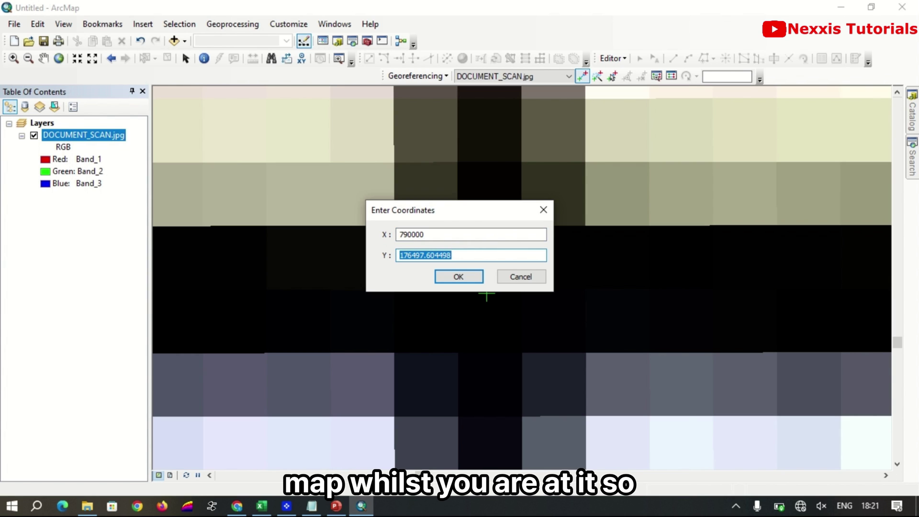
pyautogui.write('17')
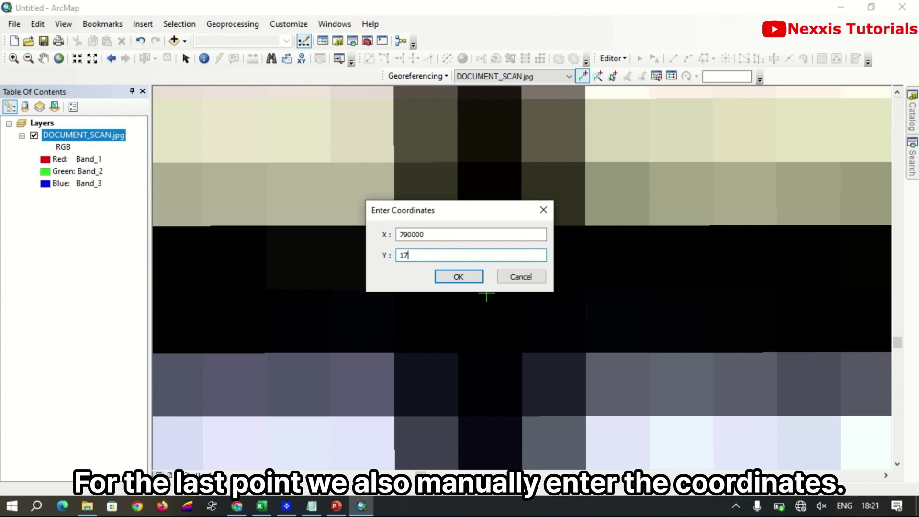
pyautogui.write('6500')
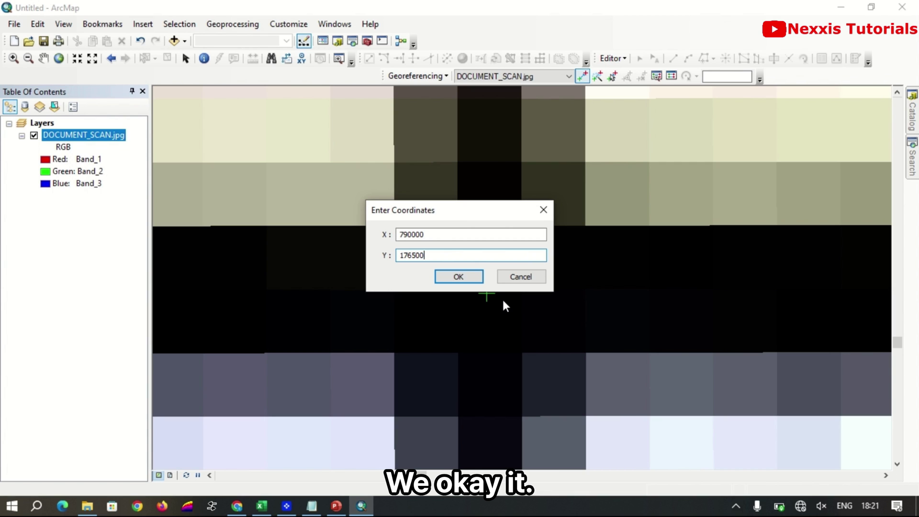
pyautogui.click(463, 276)
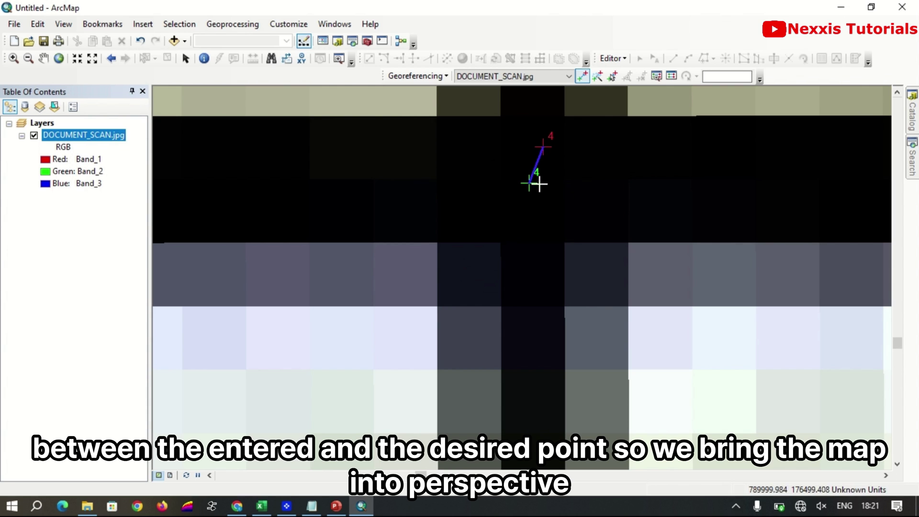
# Step: Review the total RMS error and the X and Y residuals of the control points in the link table
pyautogui.scroll(-3, 515, 259)
pyautogui.scroll(-5, 515, 260)
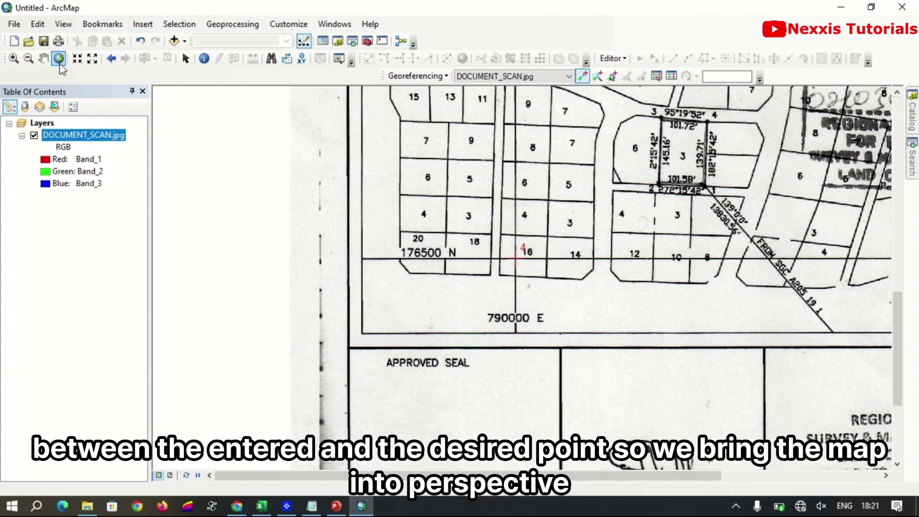
pyautogui.click(59, 58)
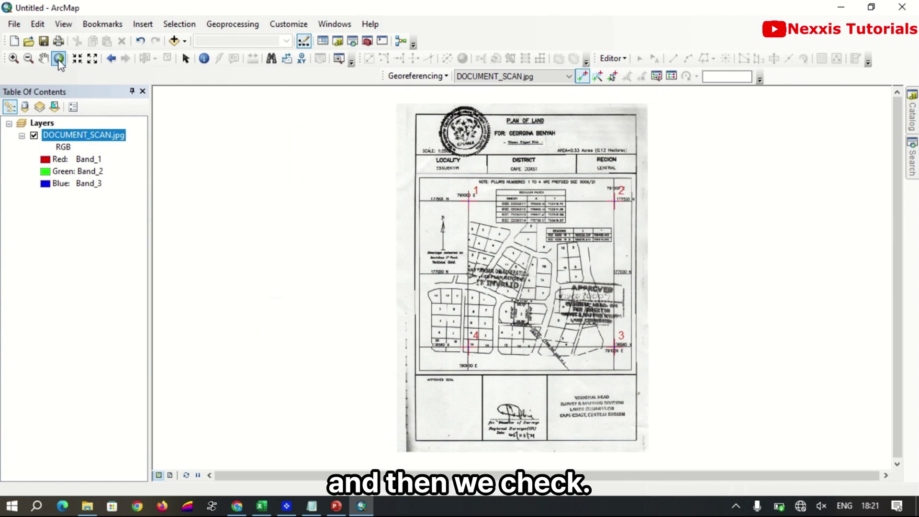
pyautogui.click(671, 77)
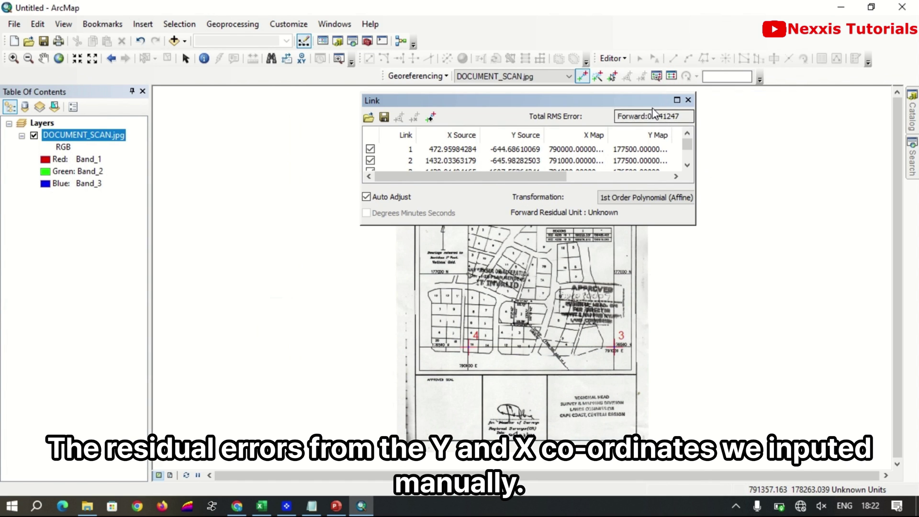
pyautogui.moveTo(547, 175); pyautogui.dragTo(649, 176)
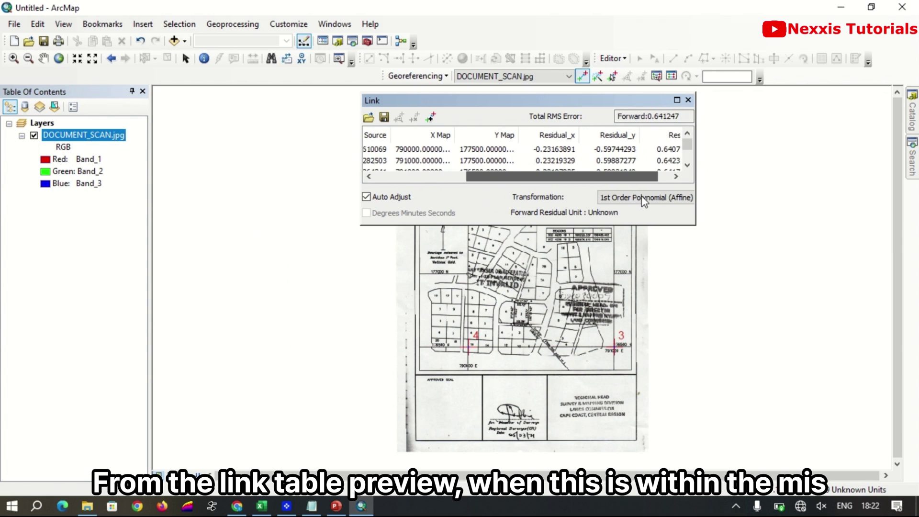
pyautogui.hscroll(-5, 608, 198)
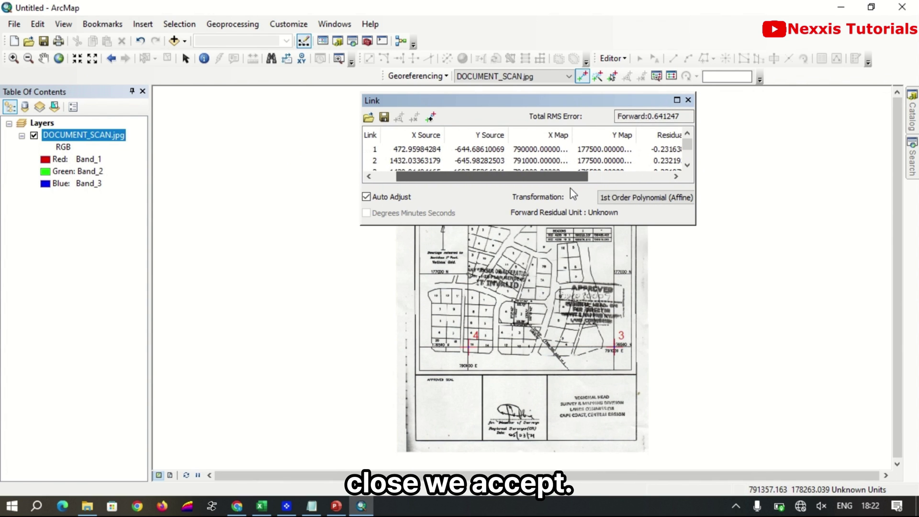
pyautogui.click(687, 100)
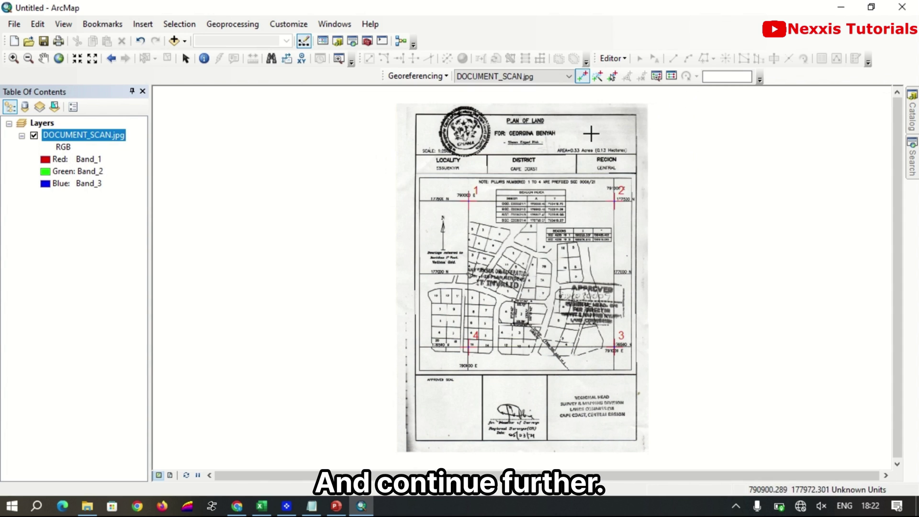
# Step: Update the display and save the control point transformation to DOCUMENT_SCAN.jpg with Update Georeferencing
pyautogui.click(447, 77)
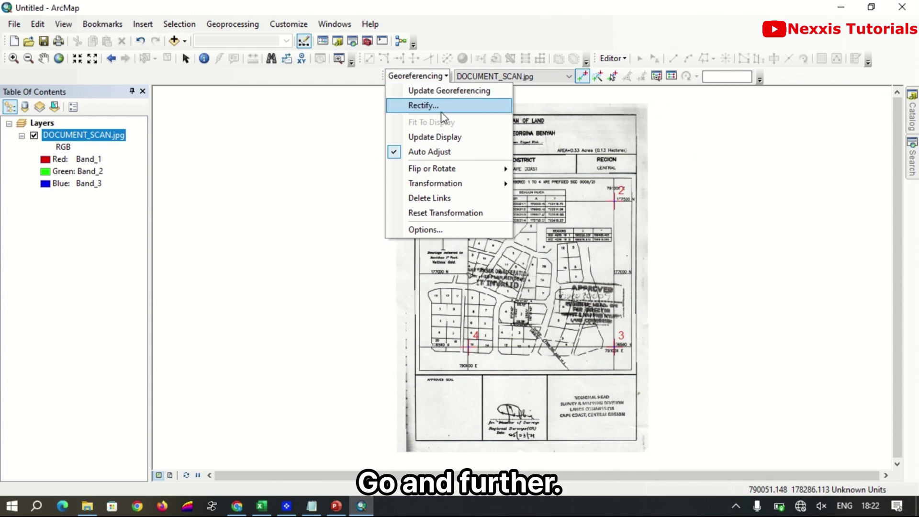
pyautogui.click(421, 137)
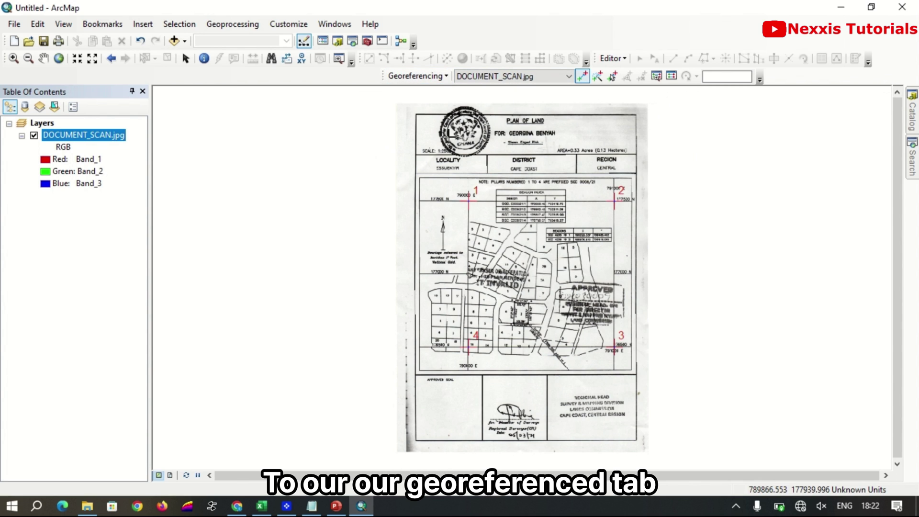
pyautogui.click(445, 76)
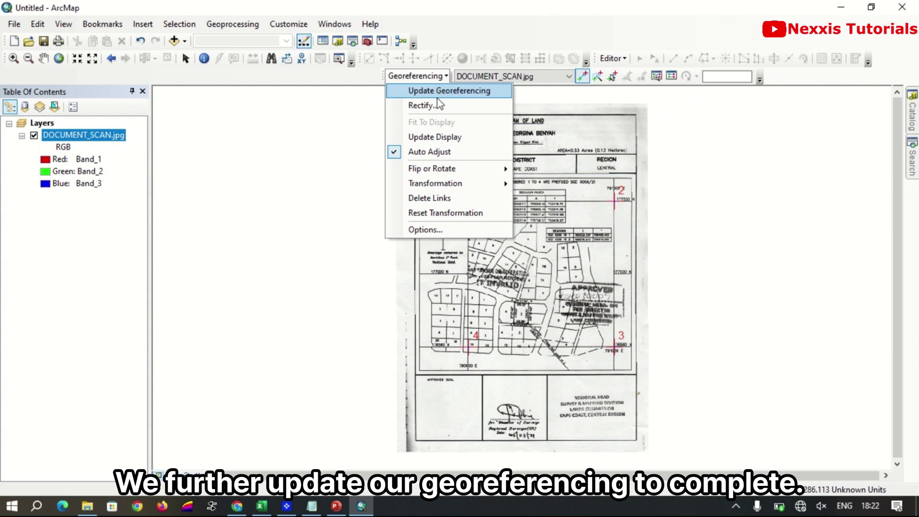
pyautogui.click(445, 90)
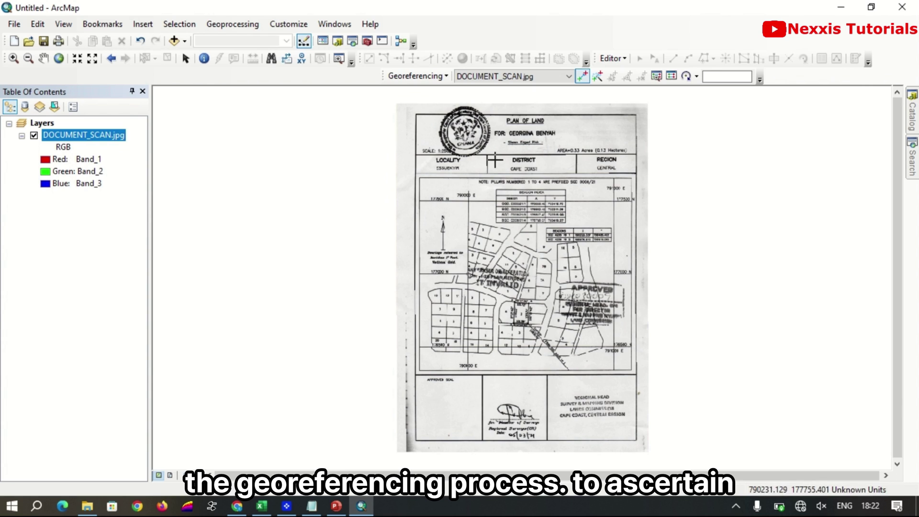
# Step: Examine the spatial reference in the DOCUMENT_SCAN.jpg layer's source properties, accepting the histogram estimate
pyautogui.rightClick(83, 139)
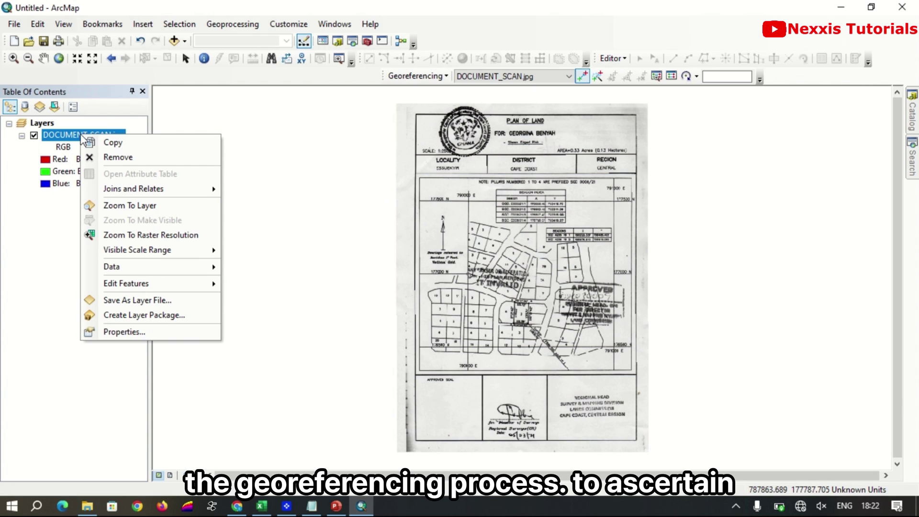
pyautogui.click(124, 330)
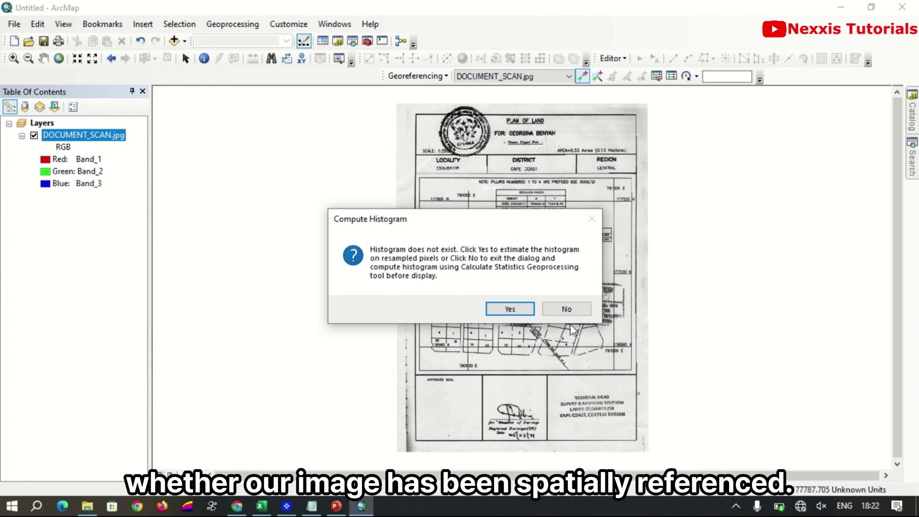
pyautogui.click(500, 308)
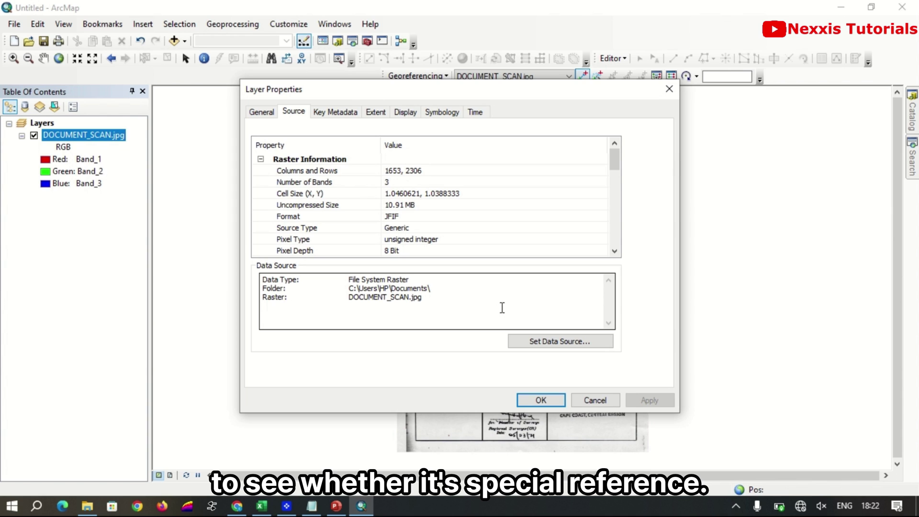
pyautogui.scroll(-12, 350, 176)
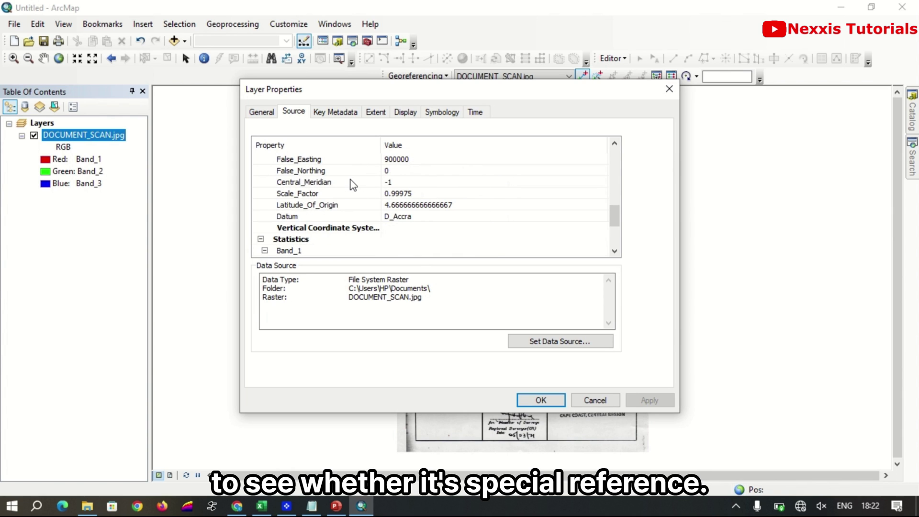
pyautogui.scroll(-2, 351, 188)
pyautogui.scroll(3, 353, 188)
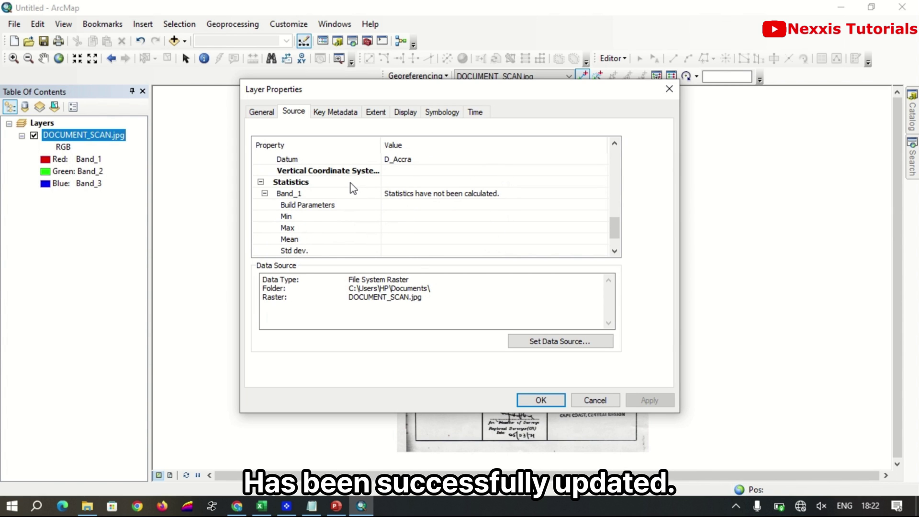
pyautogui.scroll(3, 353, 188)
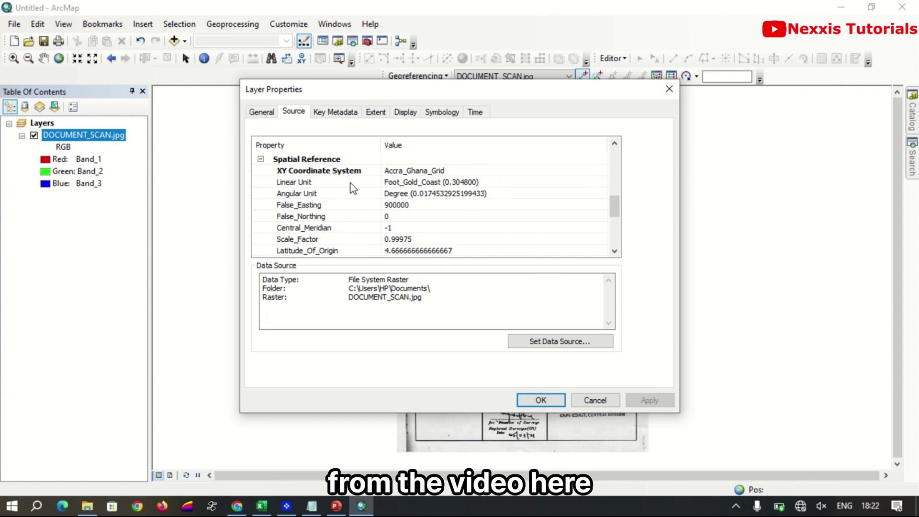
pyautogui.click(393, 171)
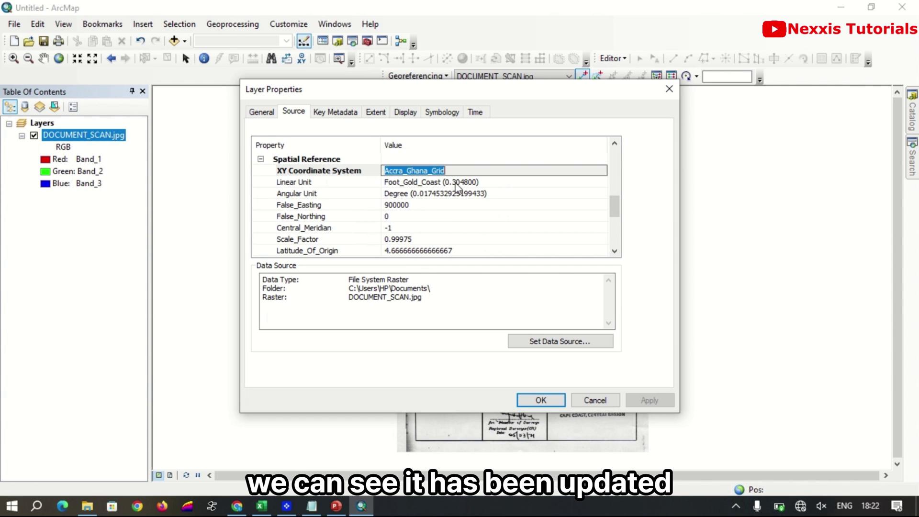
pyautogui.click(435, 183)
pyautogui.click(433, 171)
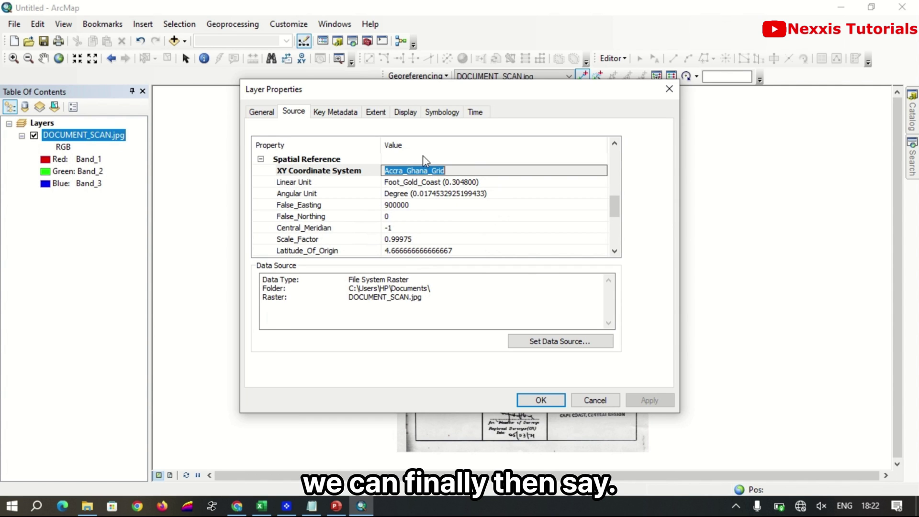
pyautogui.click(552, 400)
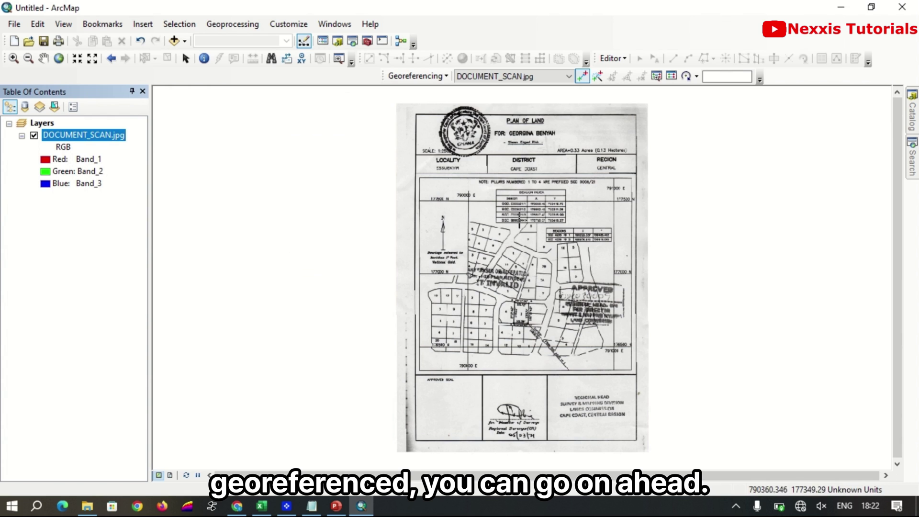
# Step: Export the georeferenced DOCUMENT_SCAN.jpg raster in TIFF format as jpg1.tif to the folder C:\Users\HP\Documents\land
pyautogui.rightClick(89, 138)
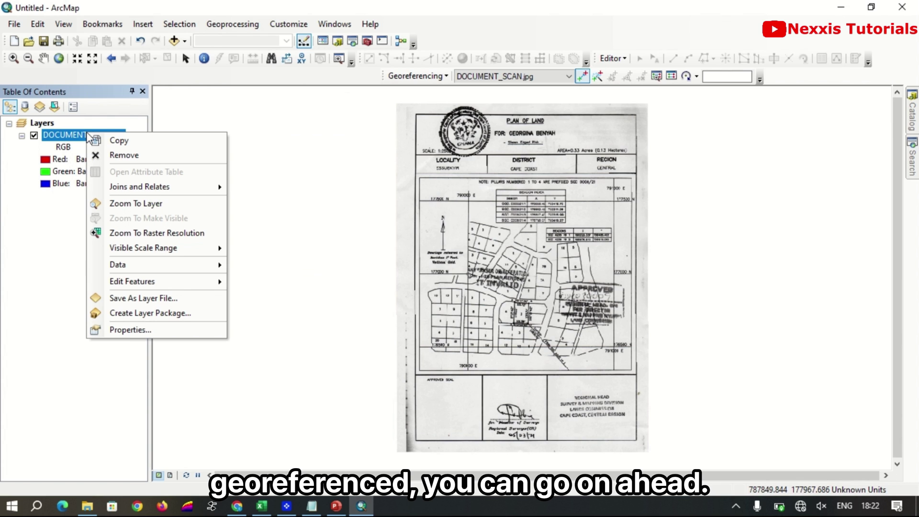
pyautogui.moveTo(213, 265)
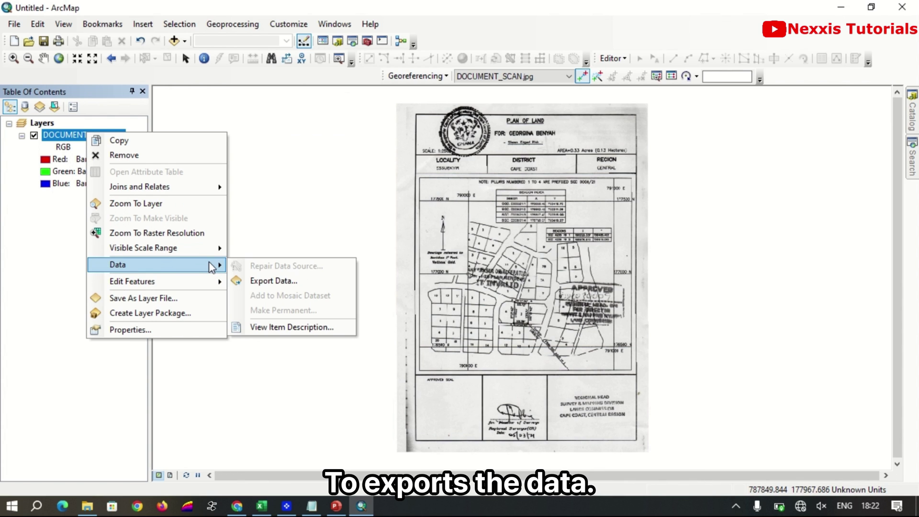
pyautogui.click(295, 281)
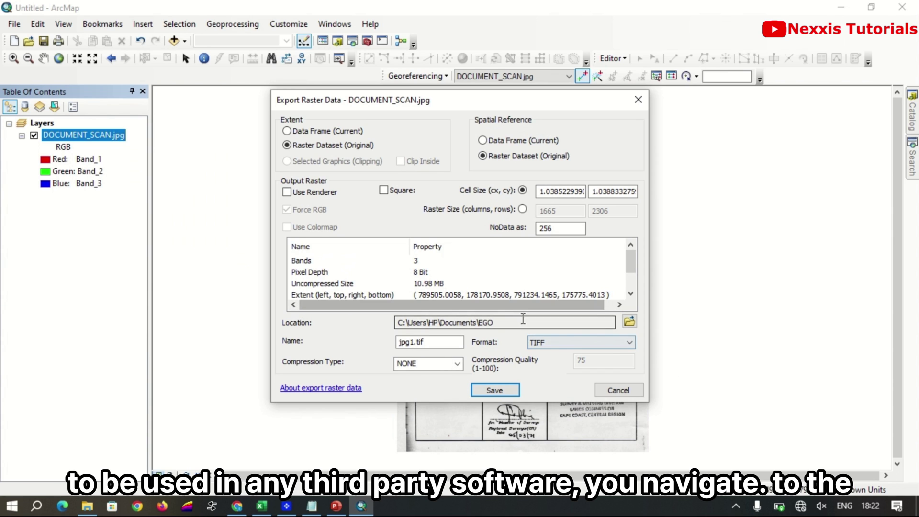
pyautogui.click(630, 321)
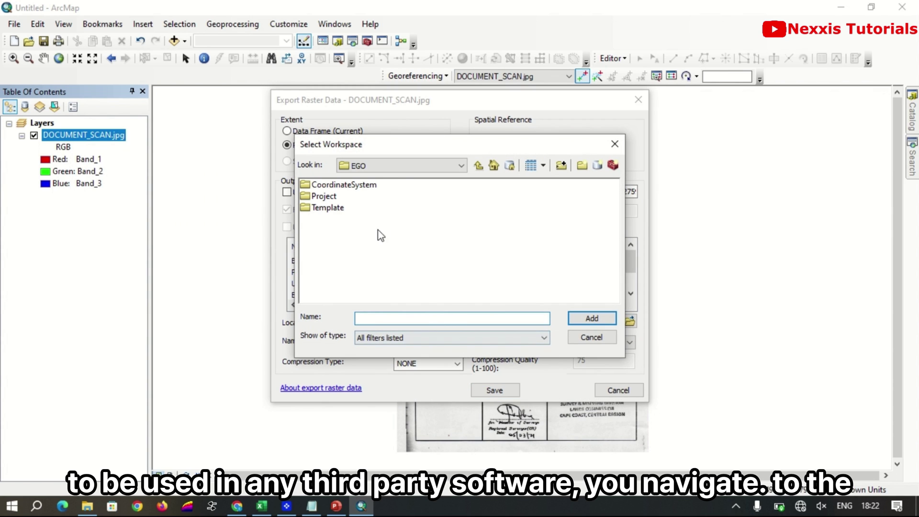
pyautogui.click(401, 167)
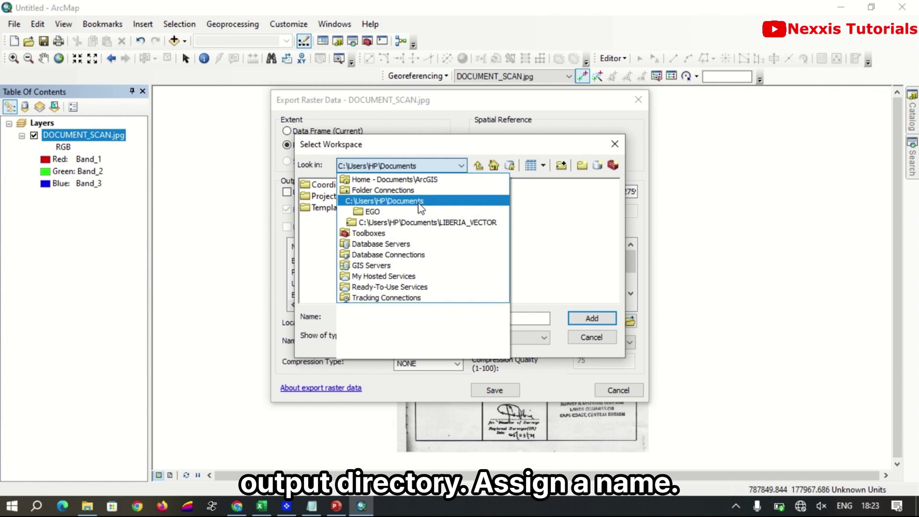
pyautogui.click(420, 202)
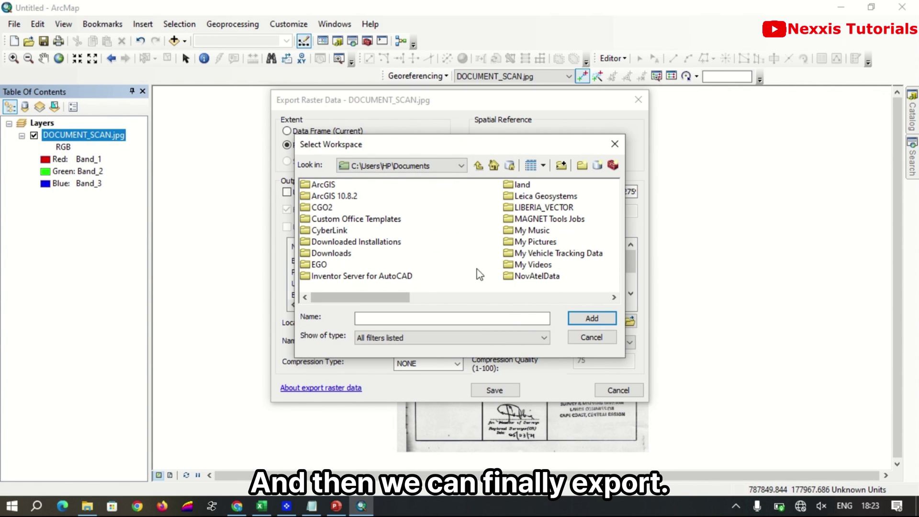
pyautogui.click(517, 188)
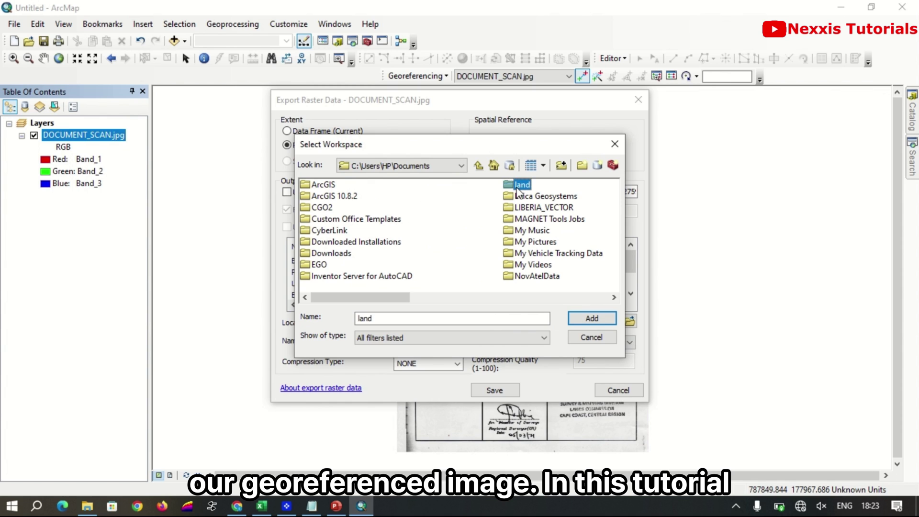
pyautogui.click(601, 317)
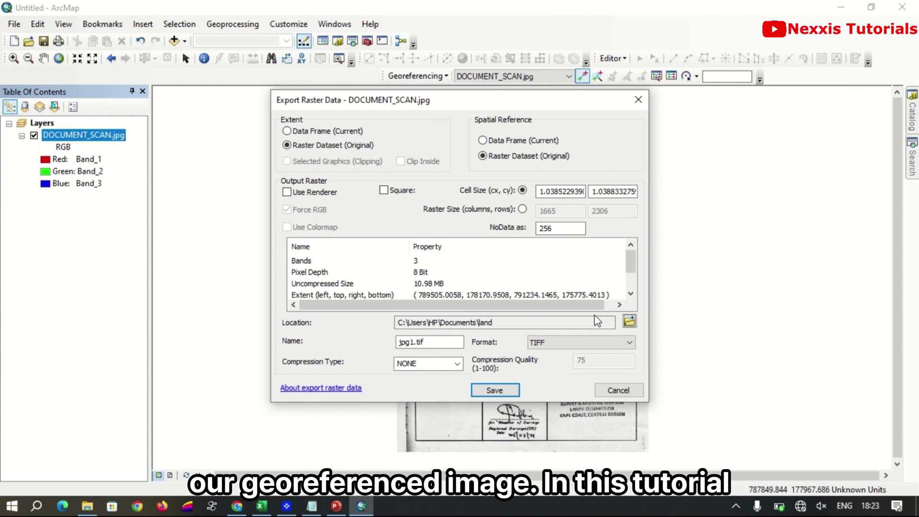
pyautogui.click(508, 390)
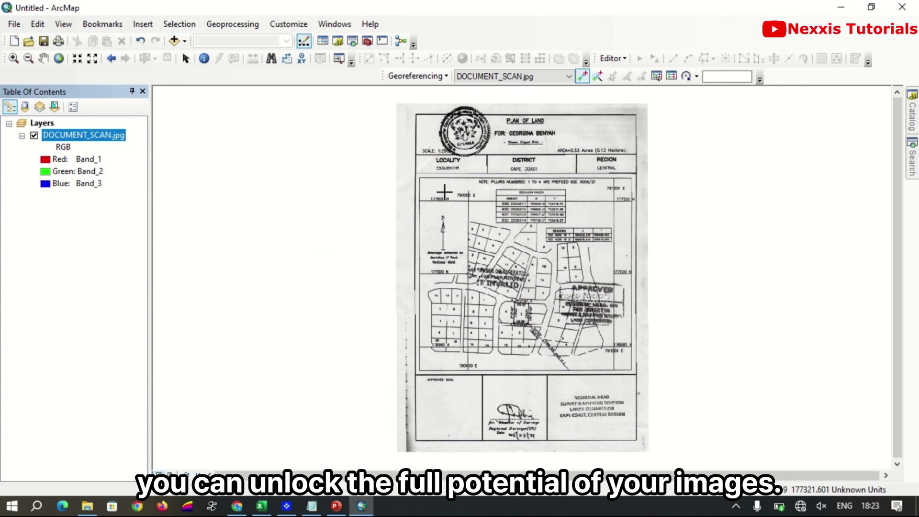